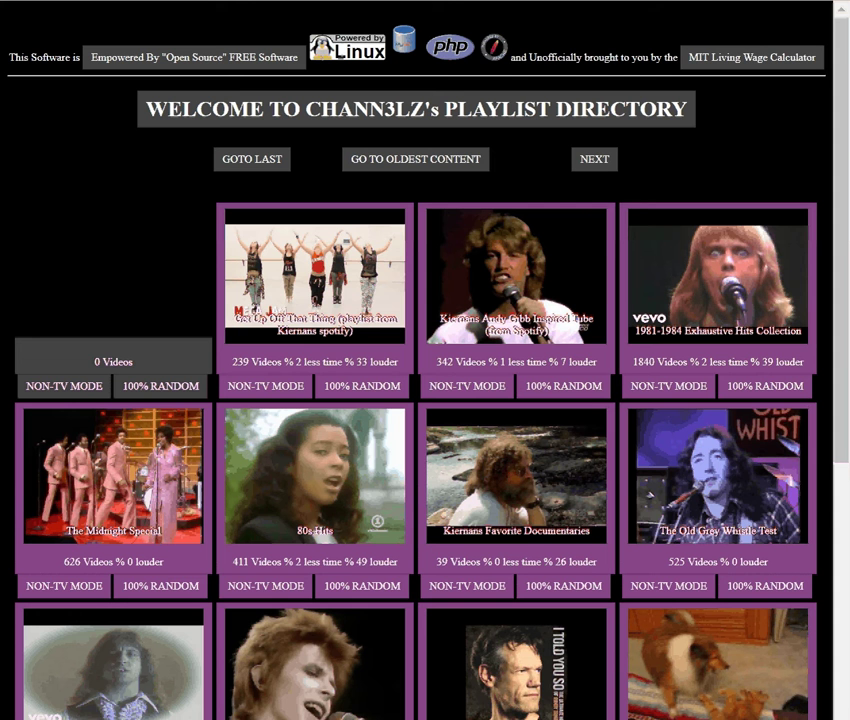
Visit the MAKE page, go back to the Playlist Directory, and scroll to 'Make Your Own CHANN3LZ Playlist'
middle_click(773, 707)
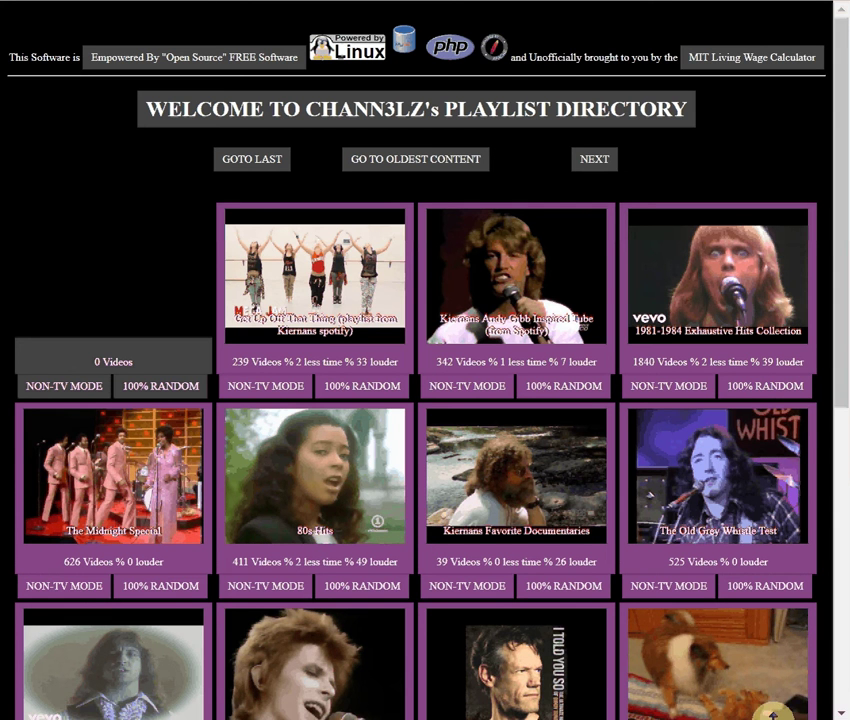
click(158, 596)
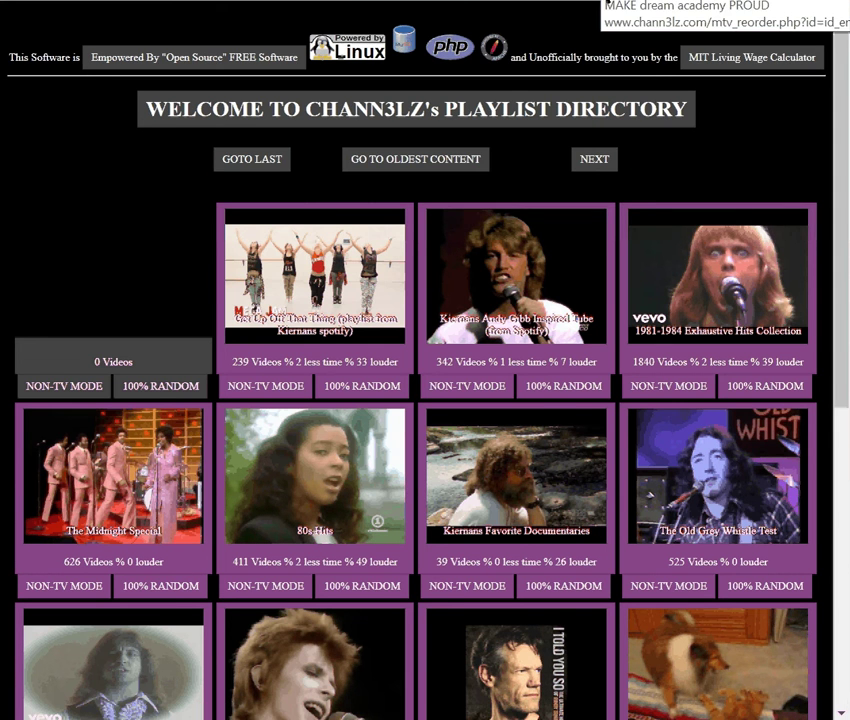
click(606, 2)
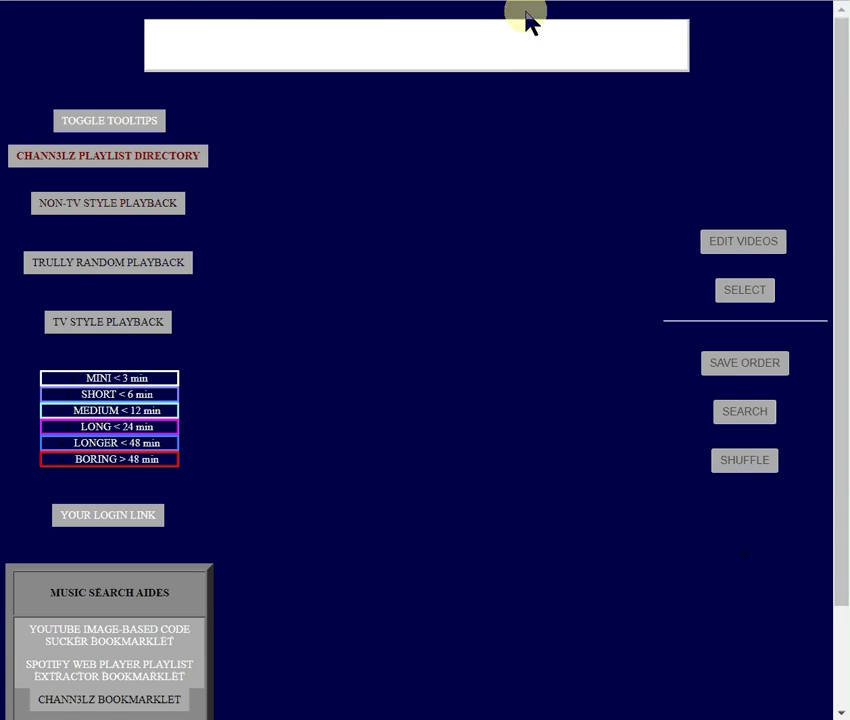
click(270, 2)
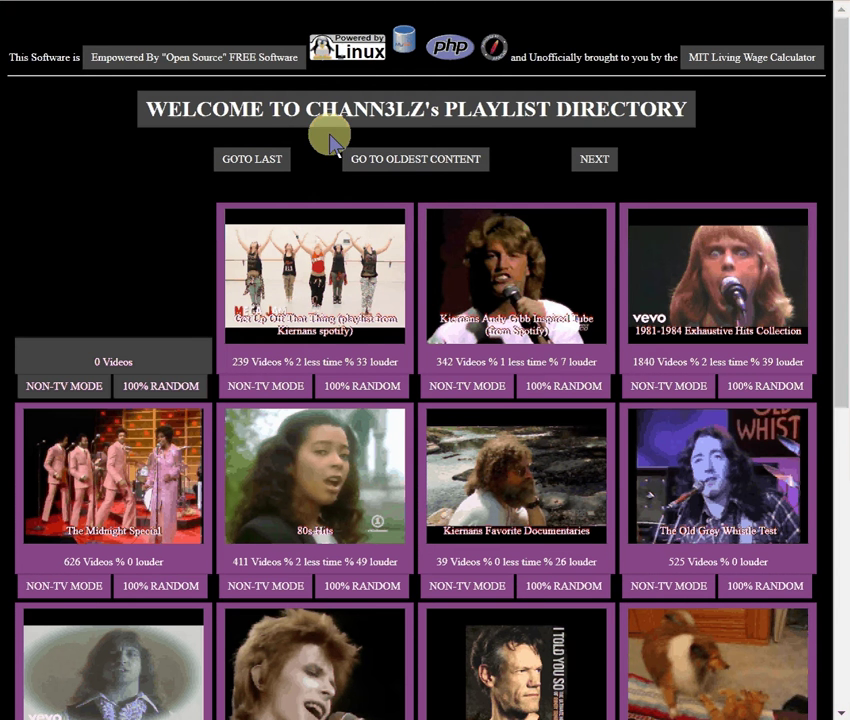
scroll(470, 361, down, 5)
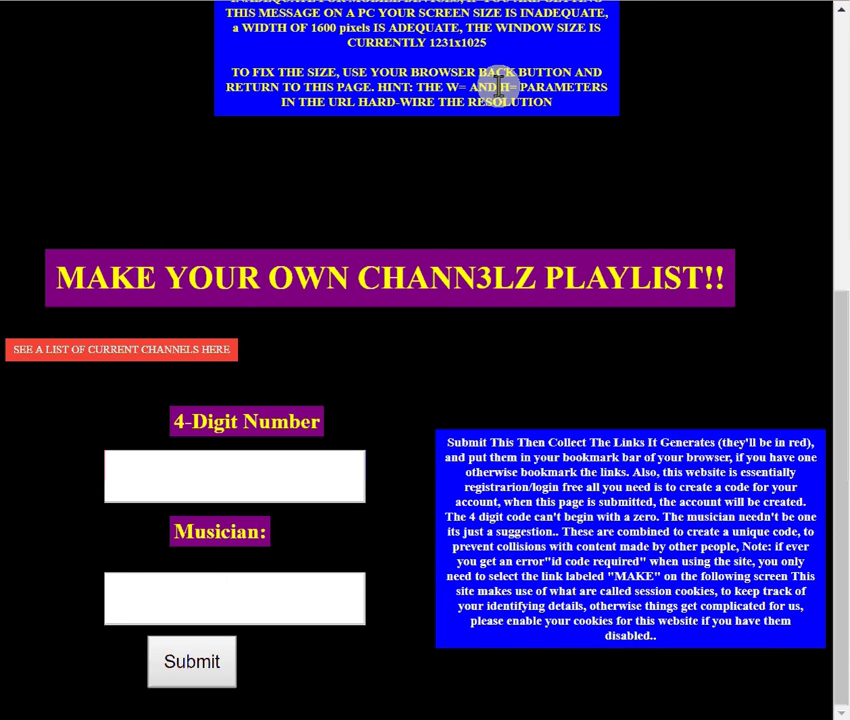
right_click(565, 5)
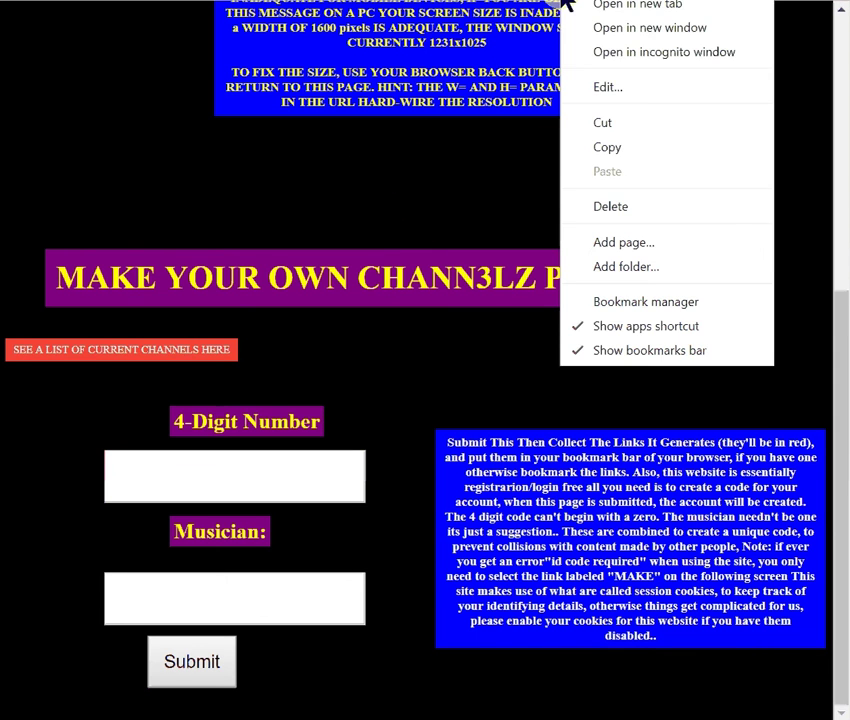
click(620, 84)
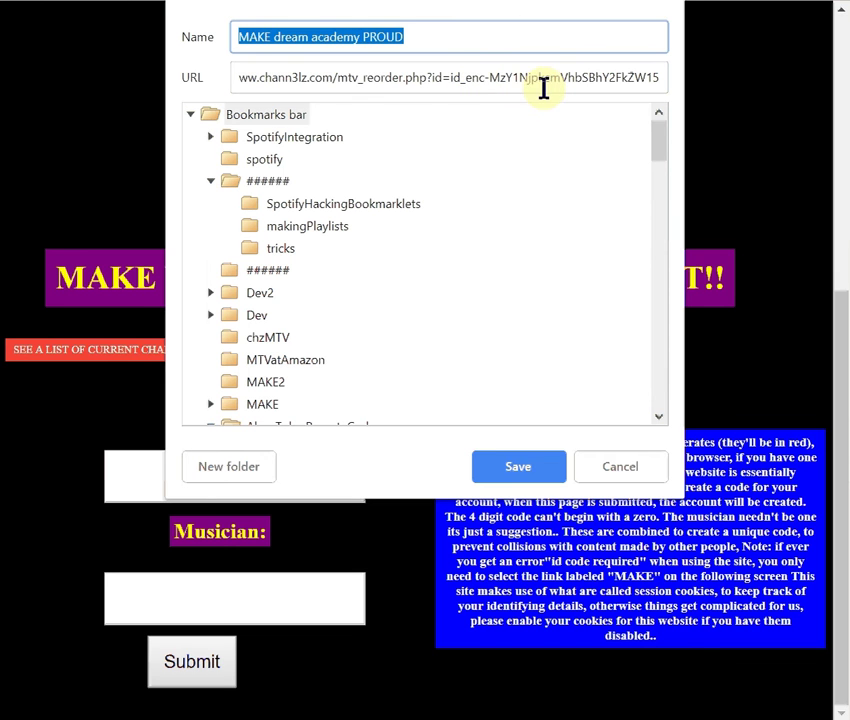
click(492, 77)
drag(492, 77, 708, 88)
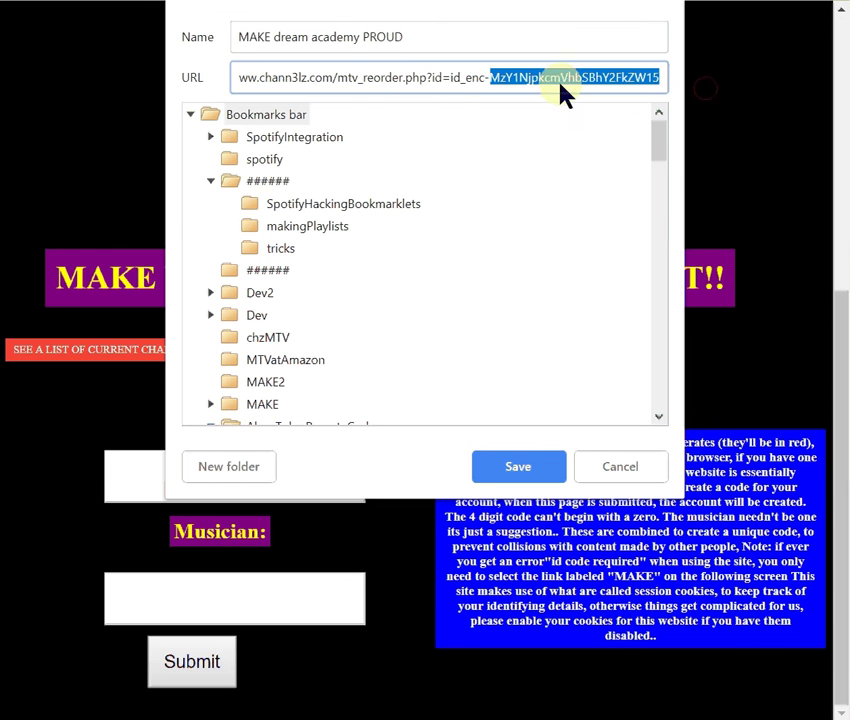
click(444, 84)
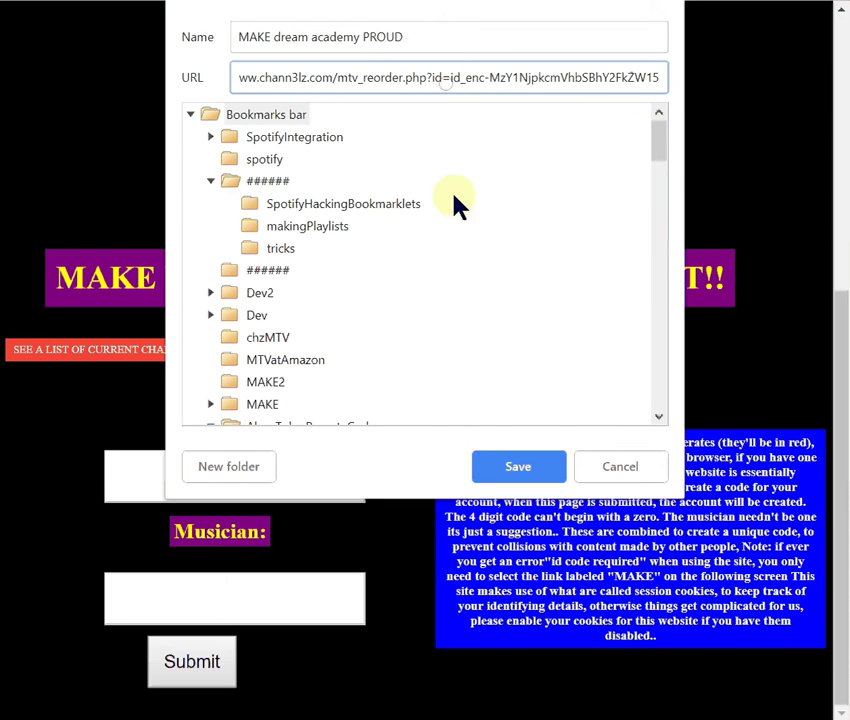
click(622, 464)
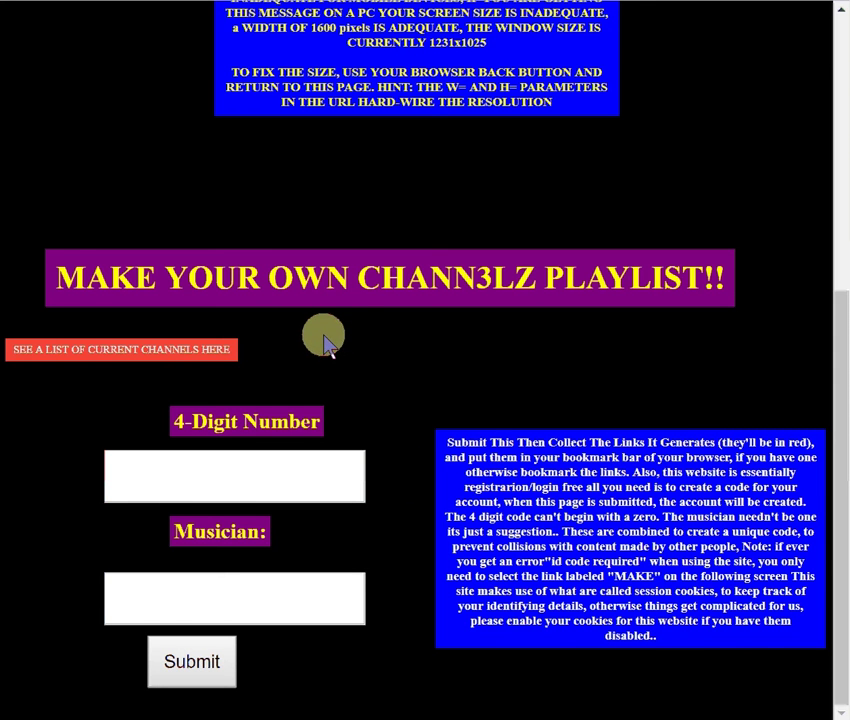
Scroll back to the top and reopen the CHANN3LZ Playlist Directory
scroll(323, 258, up, 4)
scroll(322, 243, up, 1)
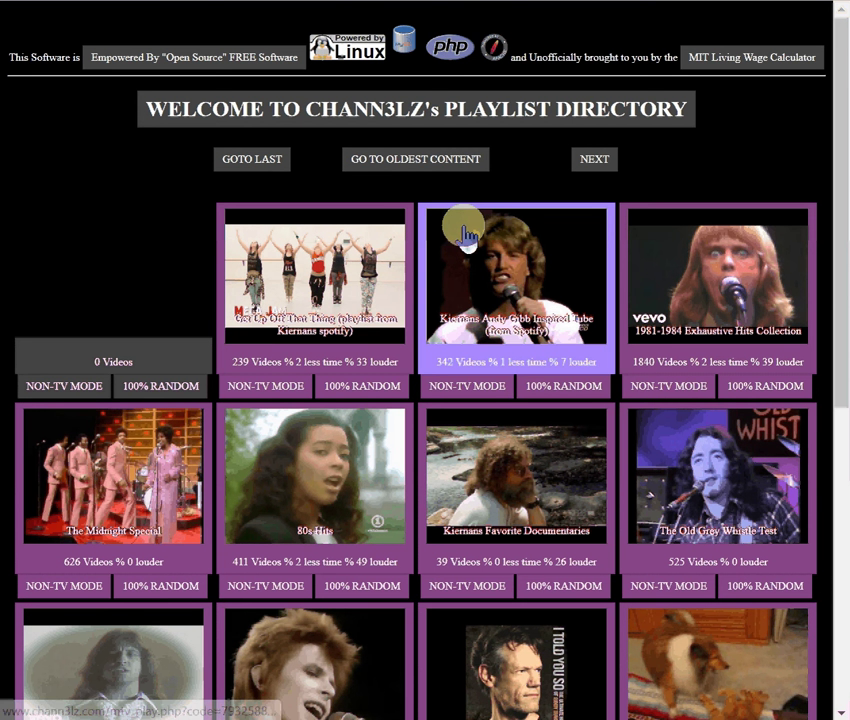
click(462, 236)
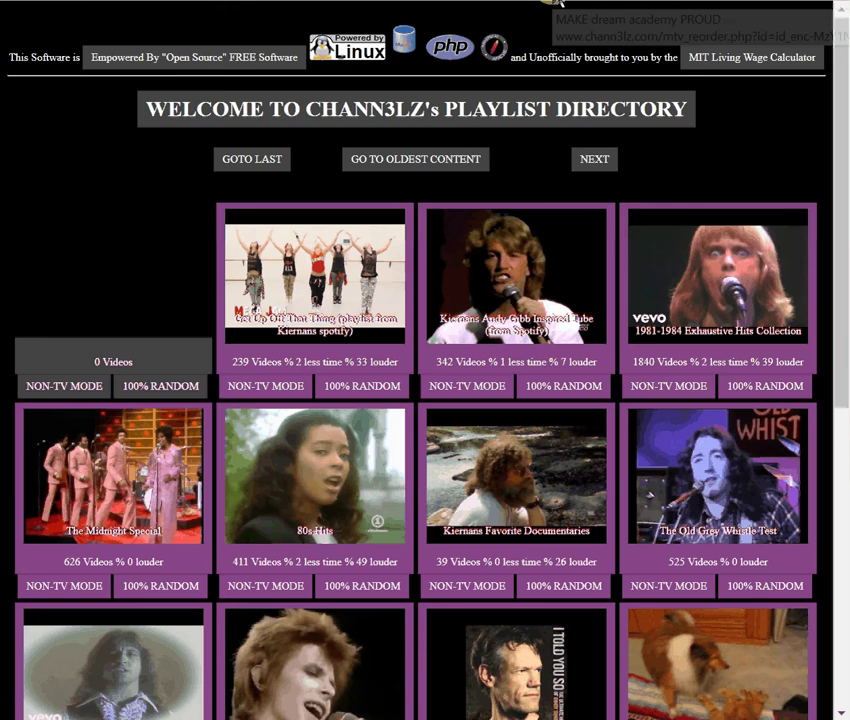
From the MAKE page, drag the Spotify Web Player Playlist Extractor bookmarklet onto the bookmarks bar
click(558, 3)
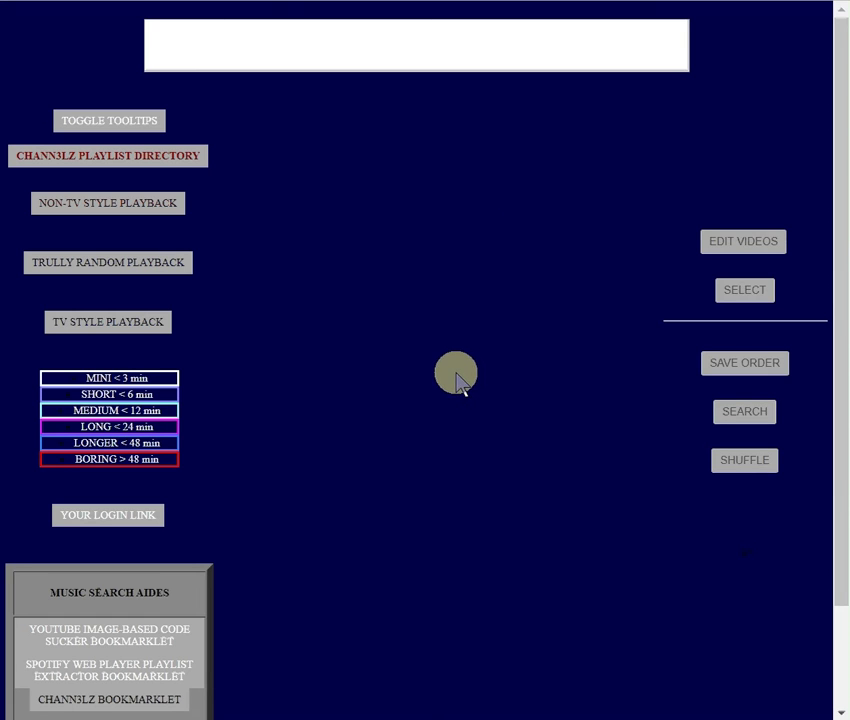
scroll(304, 366, down, 3)
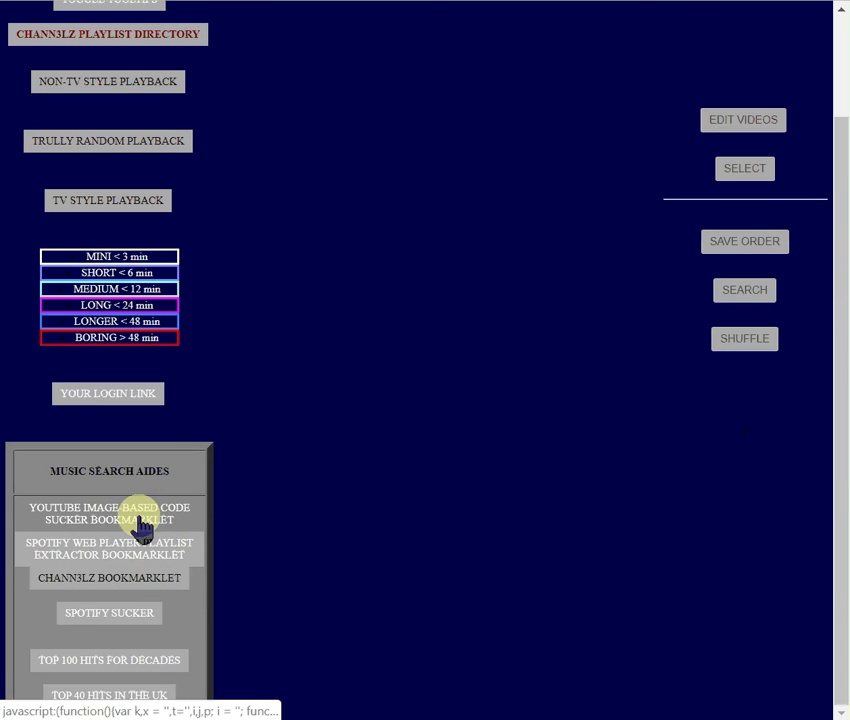
drag(133, 567, 380, 0)
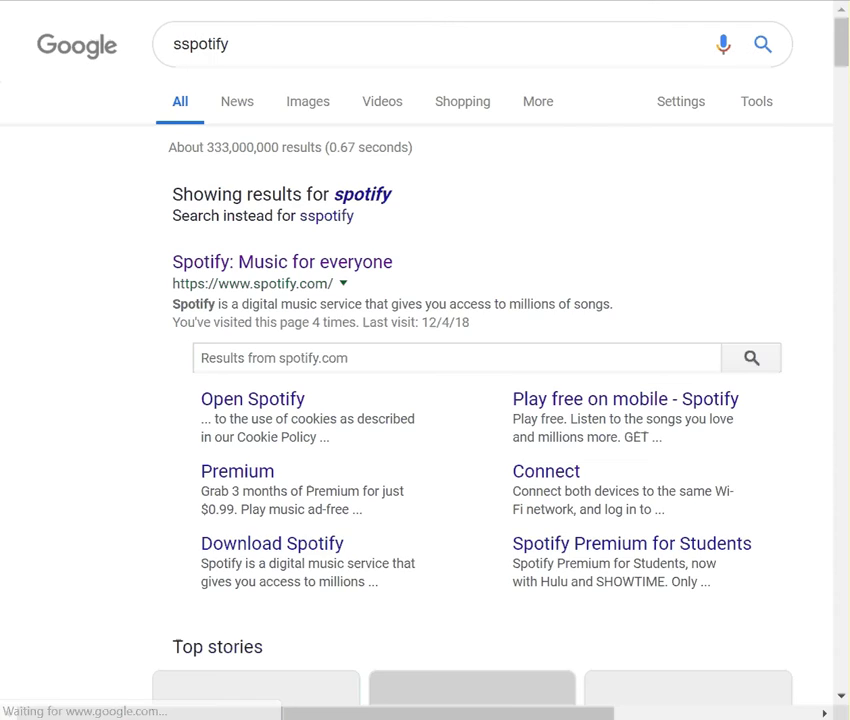
Launch the Spotify Web Player from Spotify's site and browse the Daily Mix 1 tracks
click(308, 266)
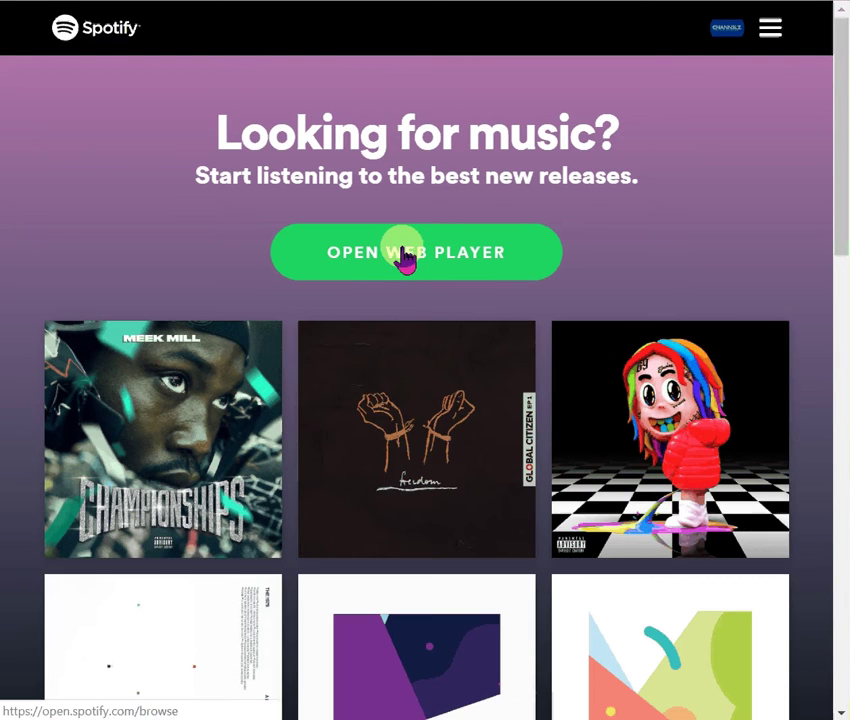
click(405, 255)
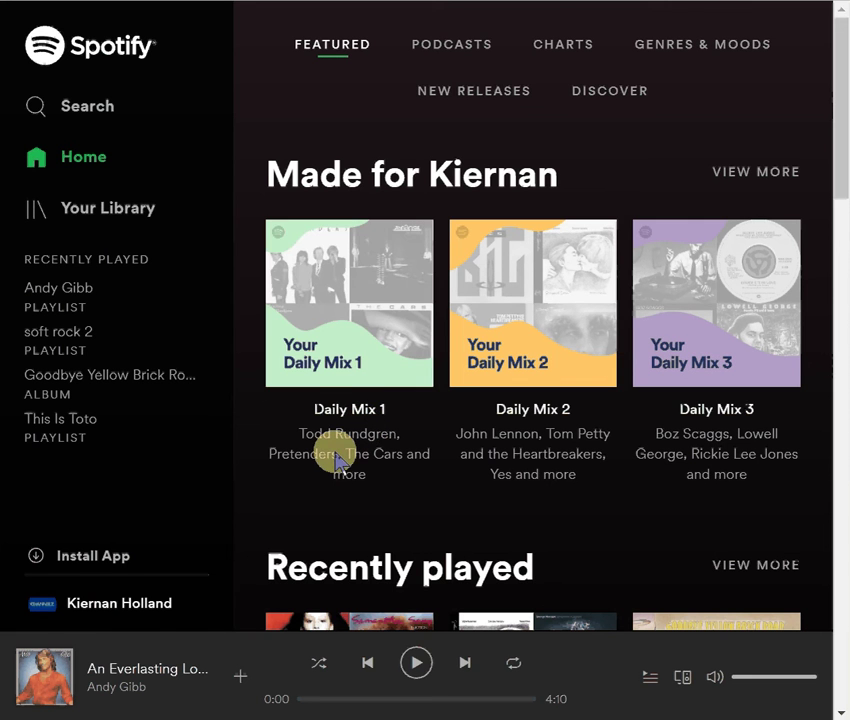
click(351, 408)
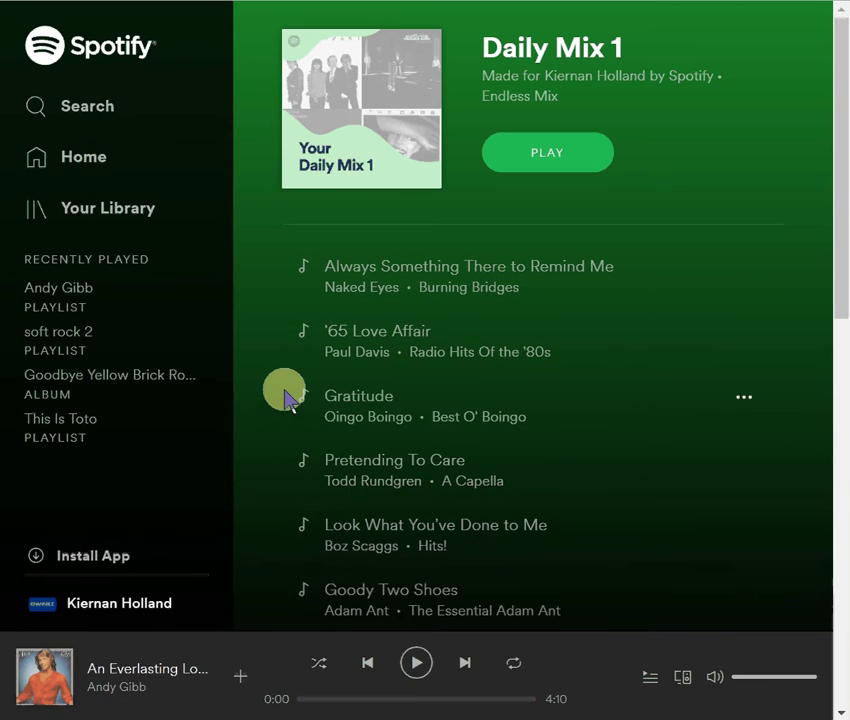
scroll(266, 470, down, 10)
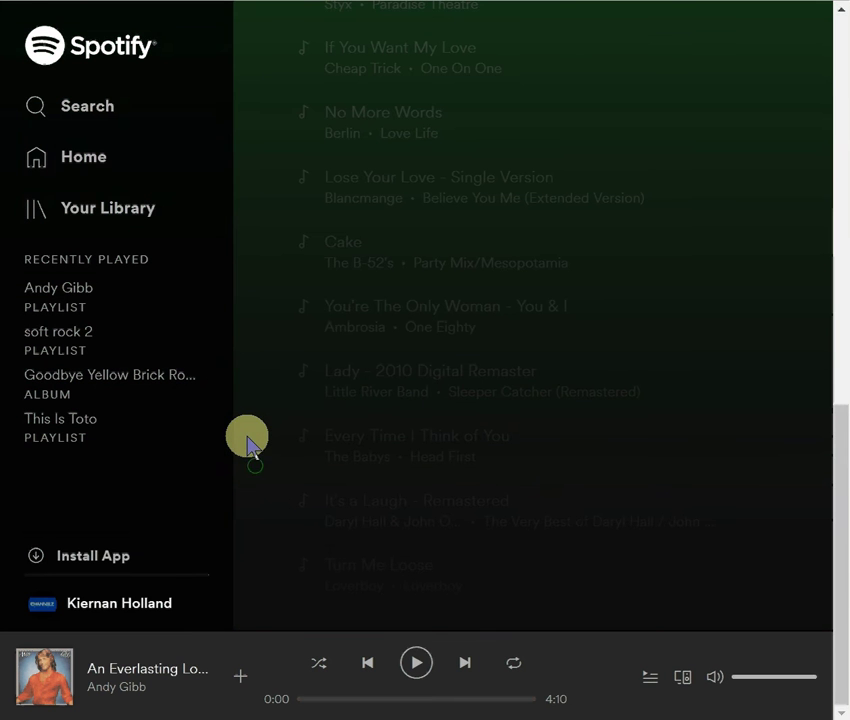
scroll(246, 425, up, 1)
scroll(250, 422, up, 10)
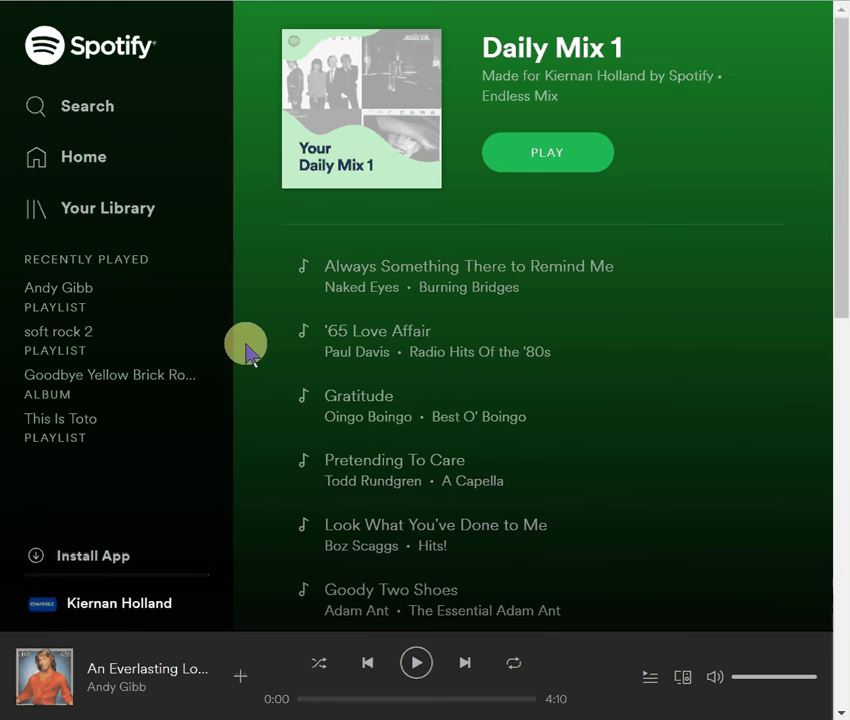
scroll(236, 378, down, 1)
scroll(240, 375, down, 1)
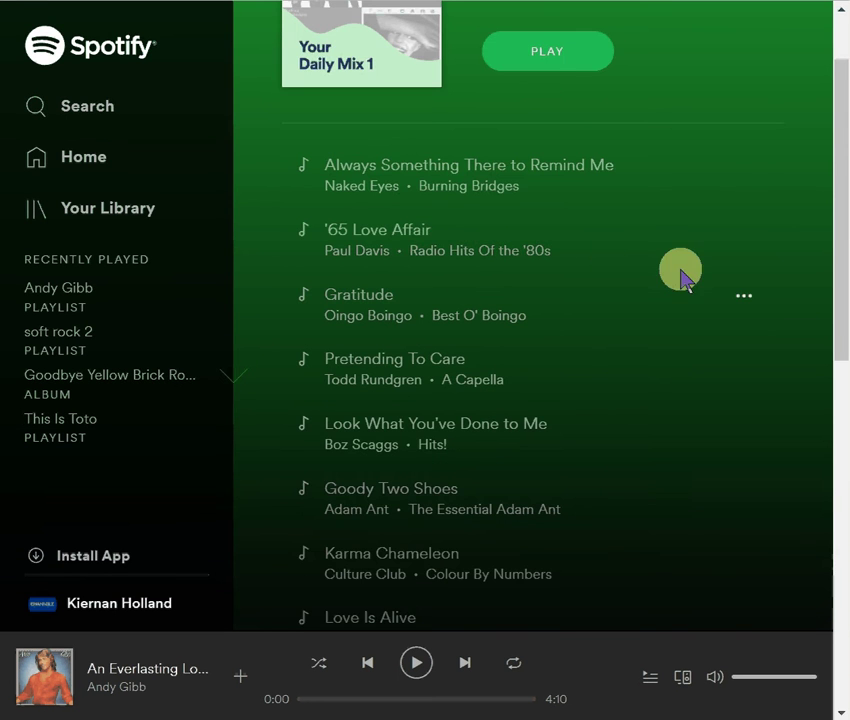
scroll(750, 60, up, 1)
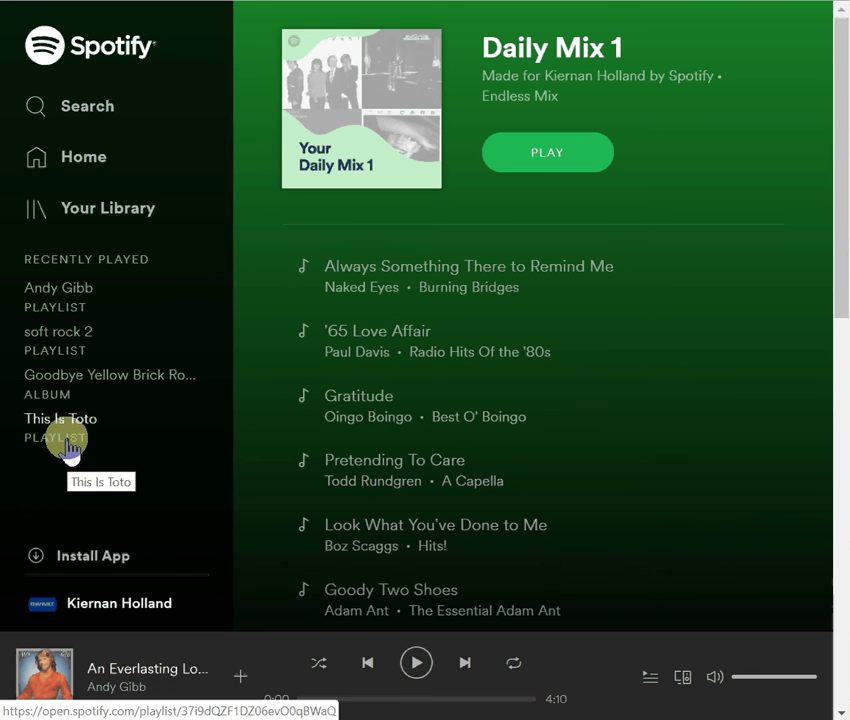
Open This Is Toto from Recently Played and scroll through its 50 songs
click(68, 448)
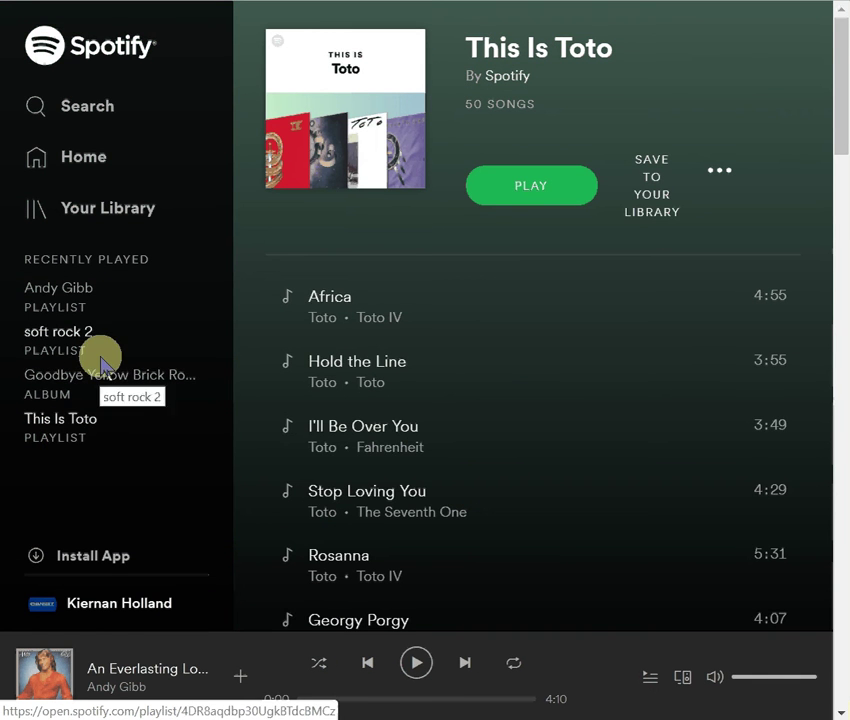
scroll(408, 438, down, 15)
scroll(400, 445, down, 15)
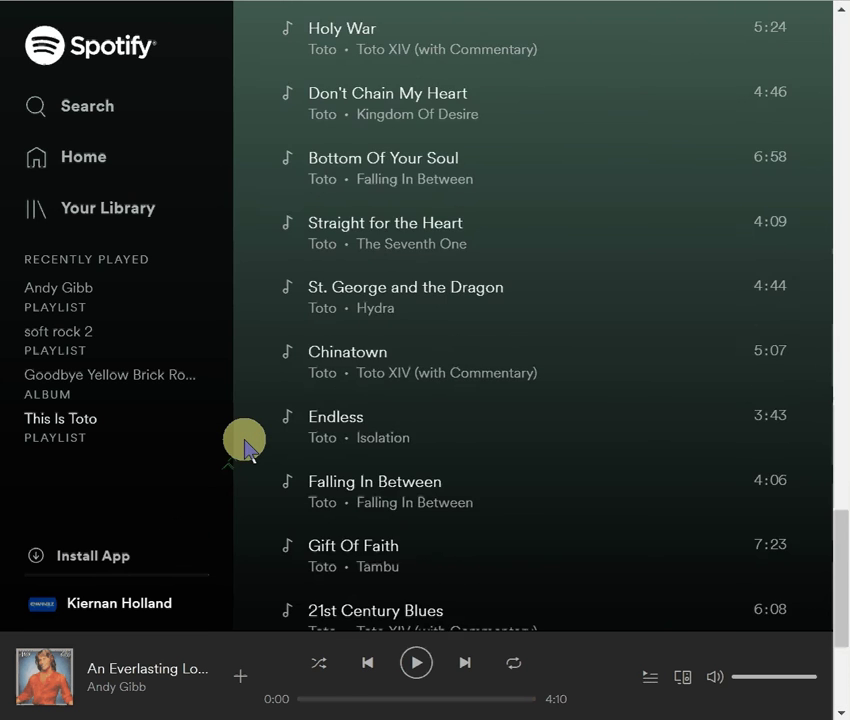
scroll(245, 449, up, 20)
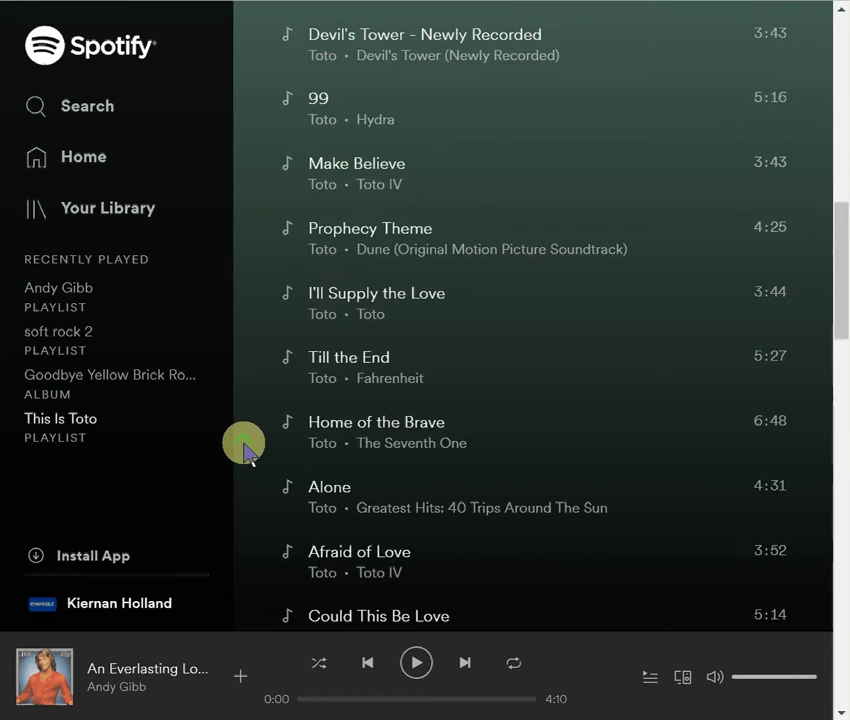
scroll(245, 449, up, 5)
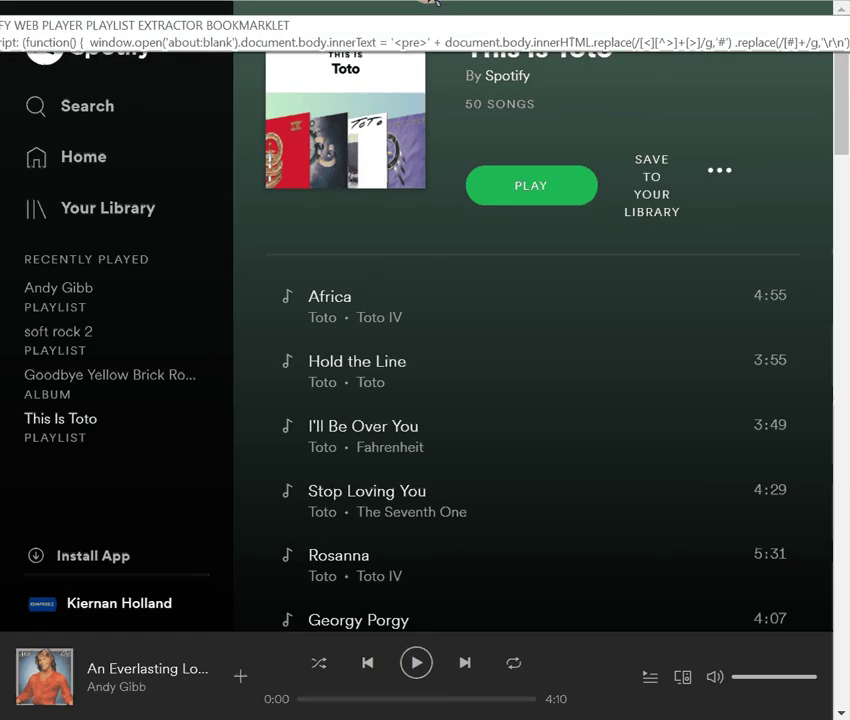
Run the Playlist Extractor on This Is Toto and select the track list from Africa onward
click(430, 2)
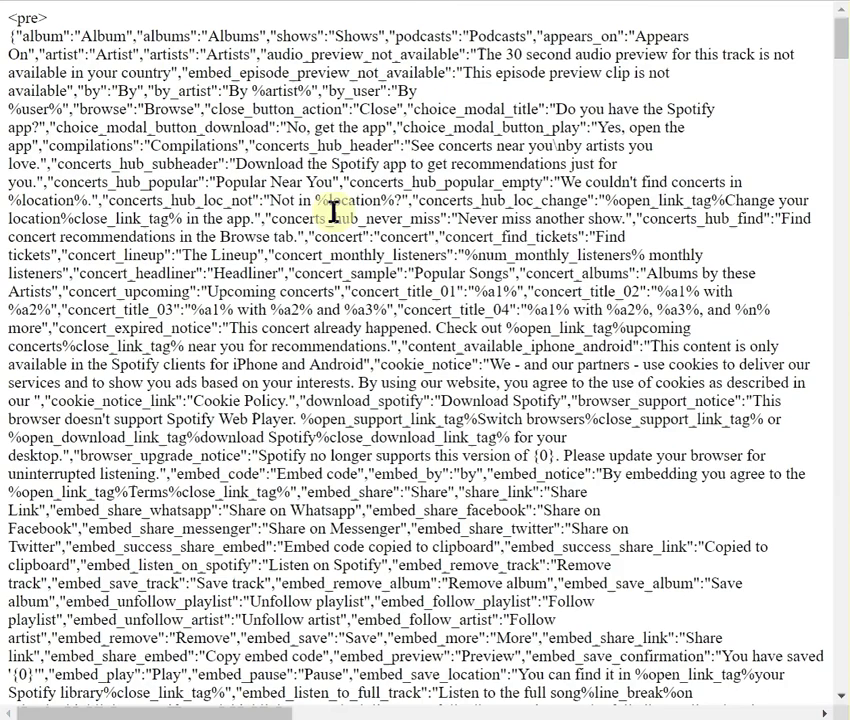
scroll(389, 266, down, 20)
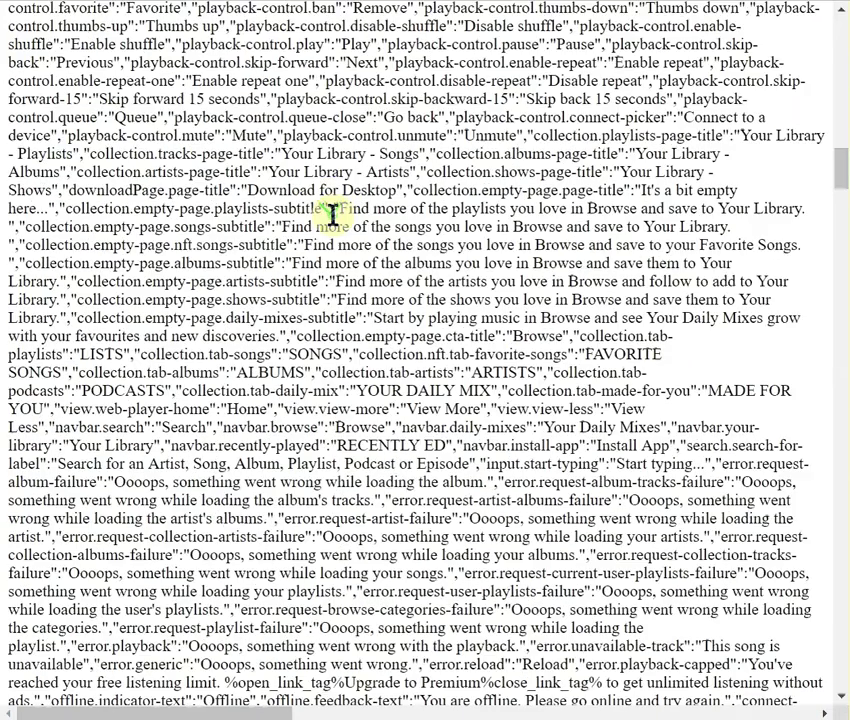
scroll(330, 215, down, 20)
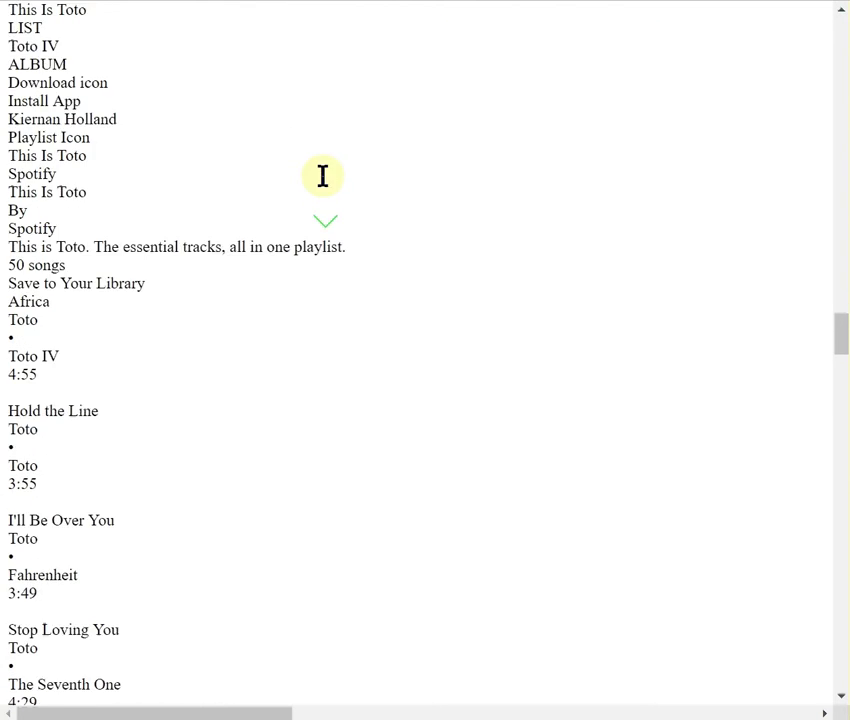
scroll(239, 298, up, 4)
scroll(235, 300, down, 3)
scroll(62, 314, down, 2)
scroll(62, 314, down, 2)
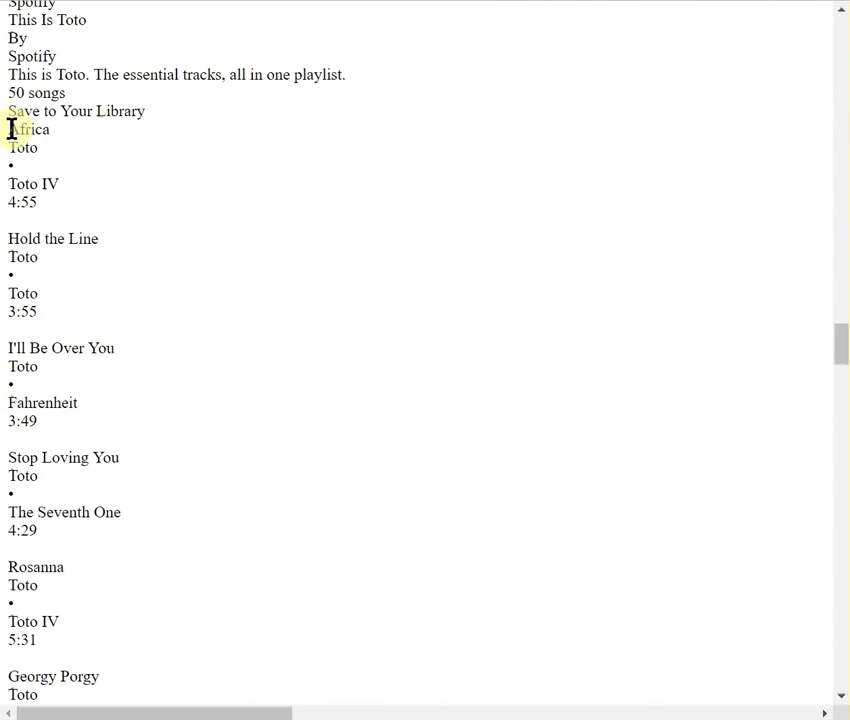
drag(10, 129, 66, 308)
Copy the selected Toto track list, then load the blank CHANN3LZ channel page from bookmarks
right_click(34, 230)
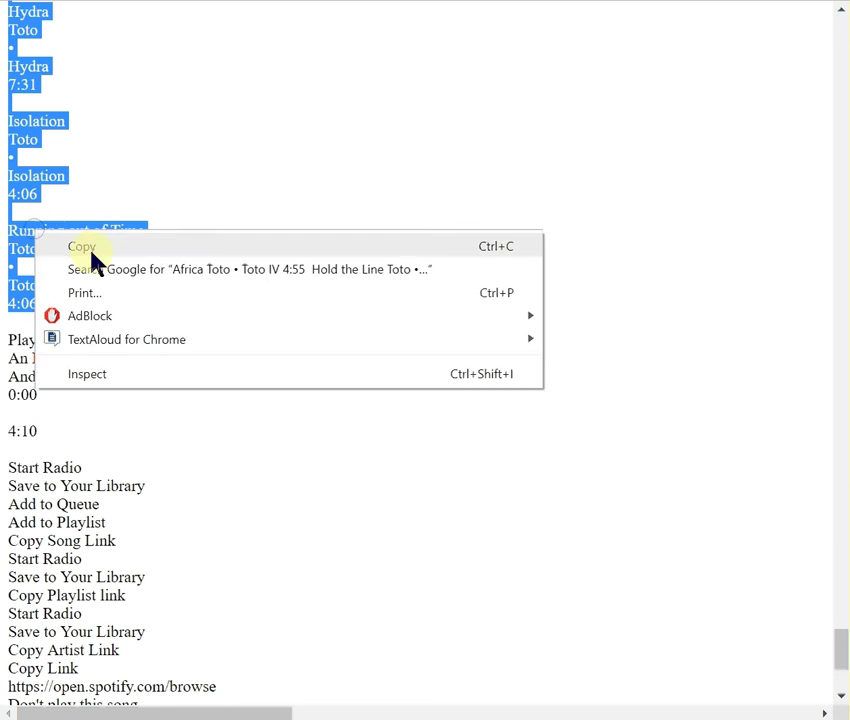
click(89, 249)
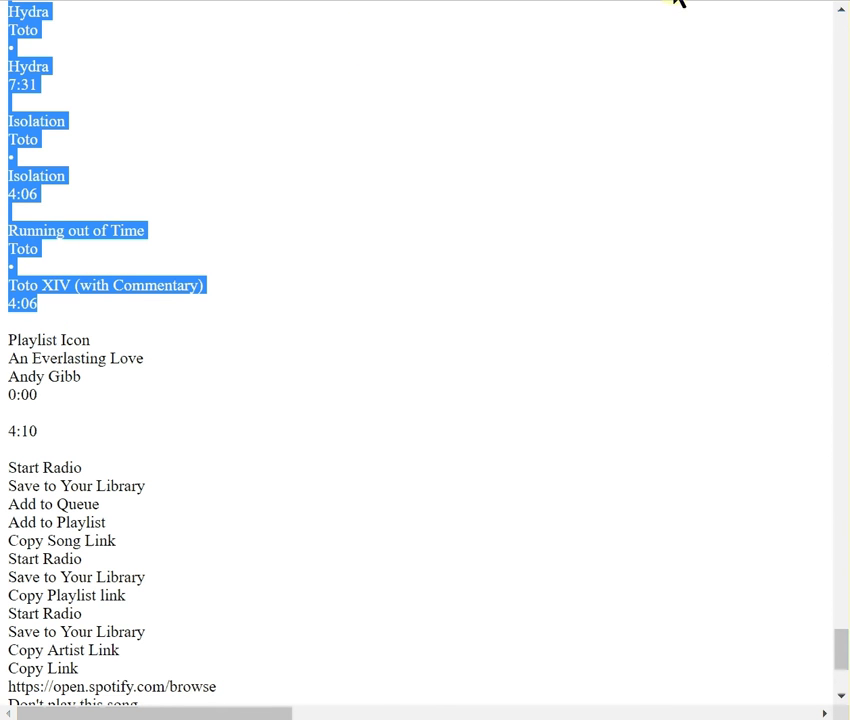
click(547, 0)
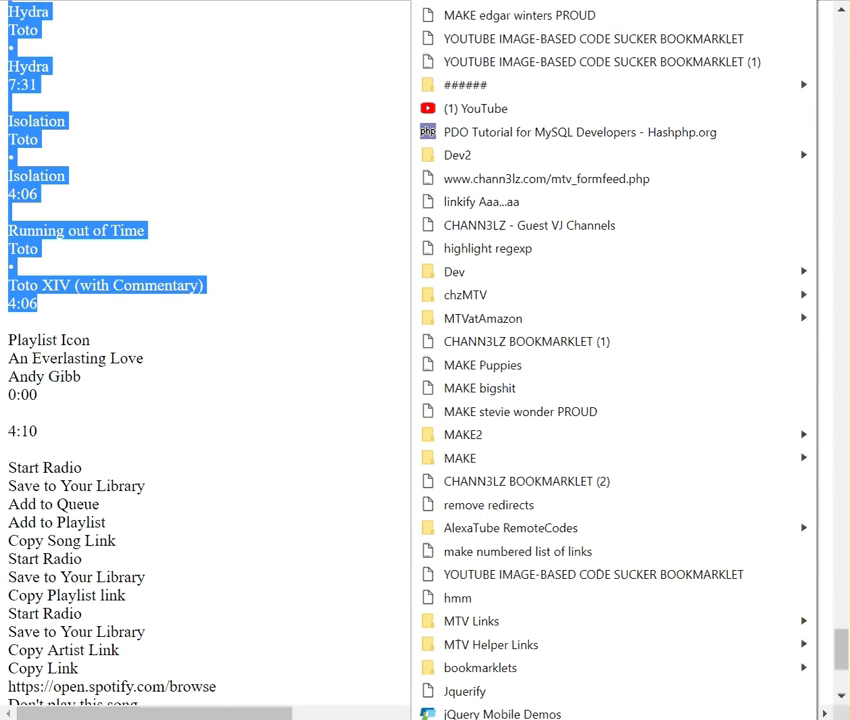
click(351, 125)
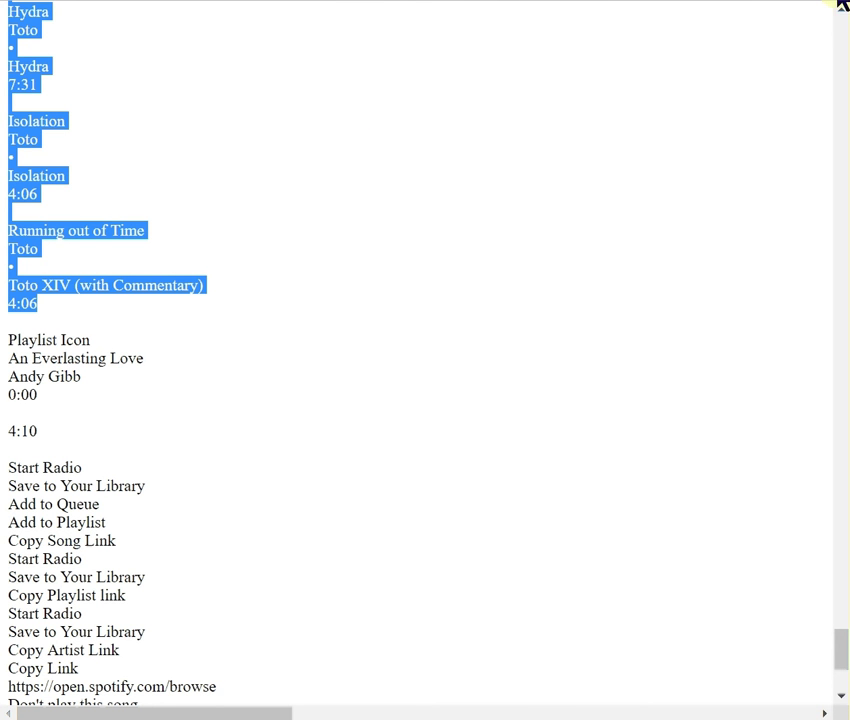
click(840, 5)
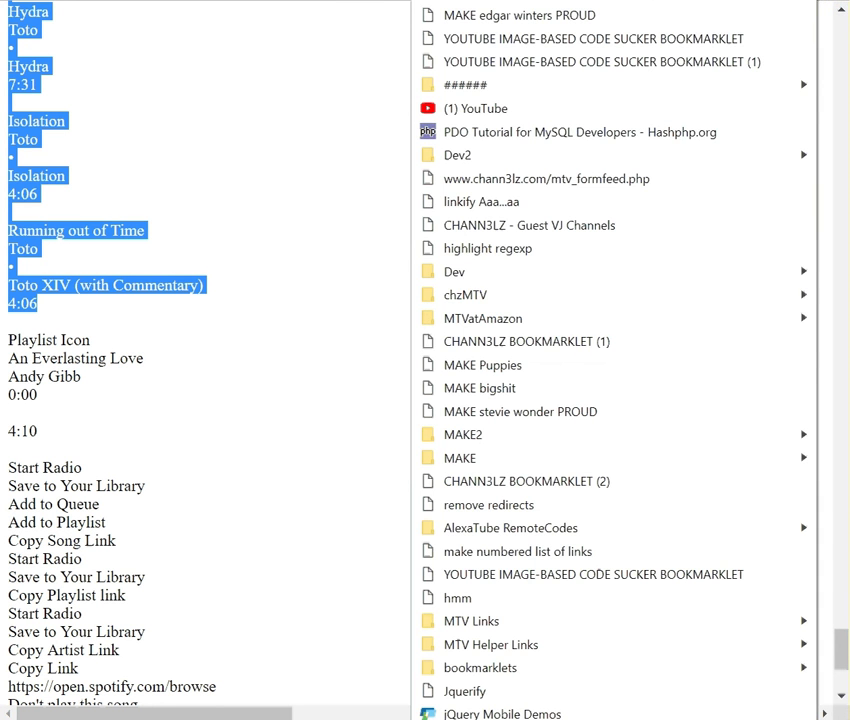
click(527, 15)
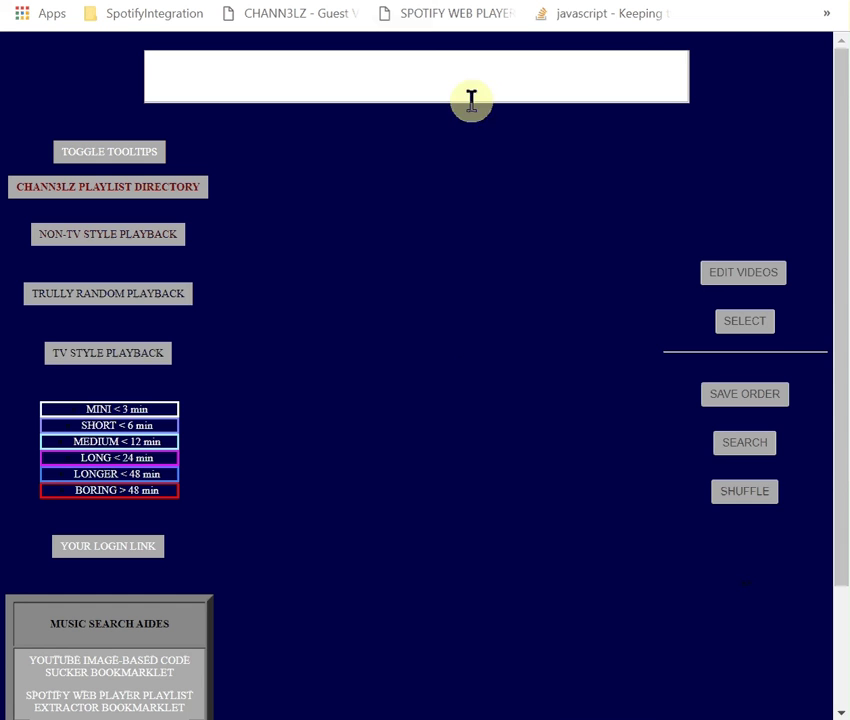
key(ctrl+Tab)
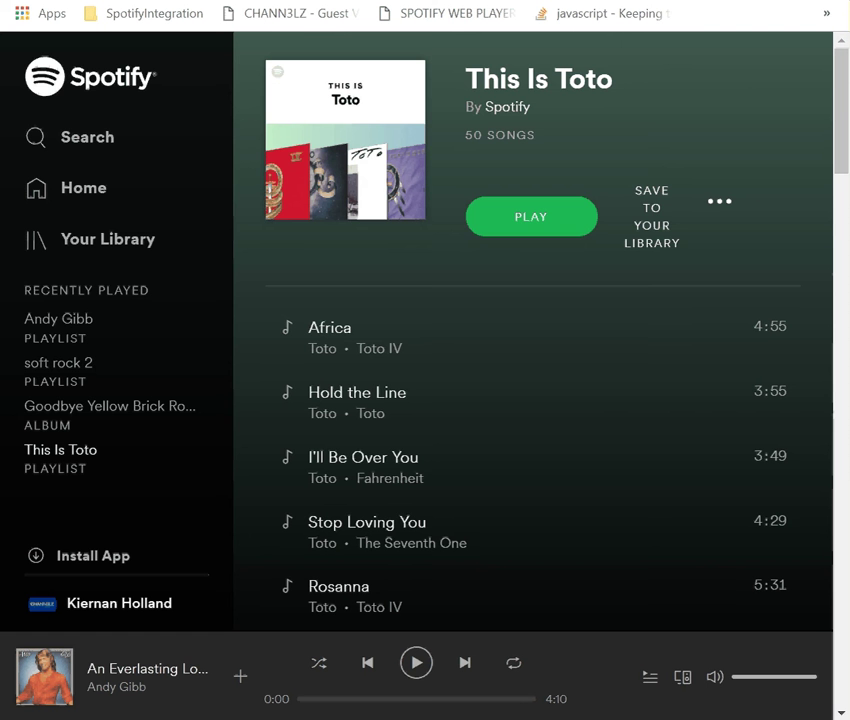
key(ctrl+Tab)
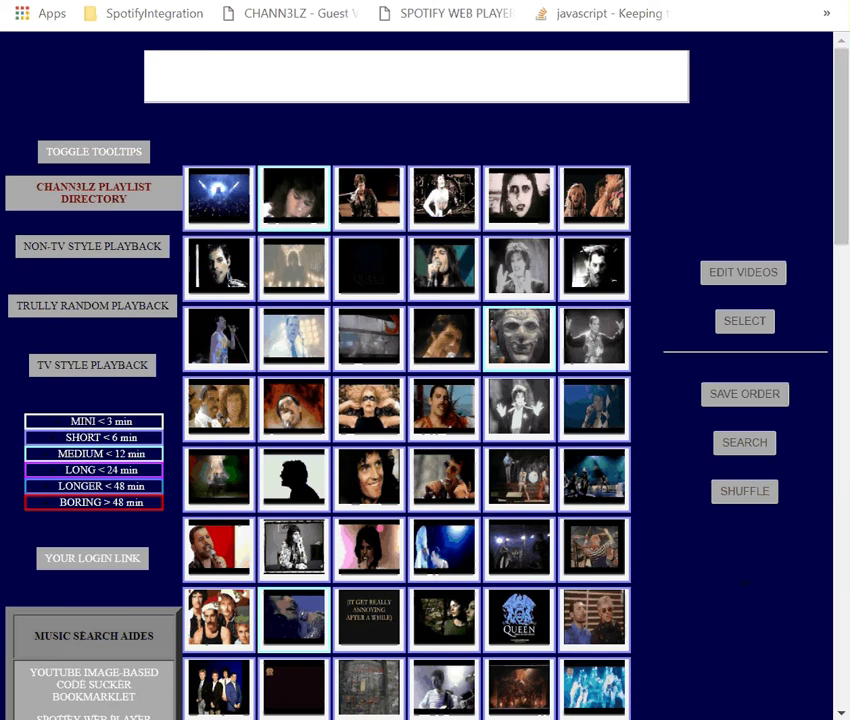
key(ctrl+Tab)
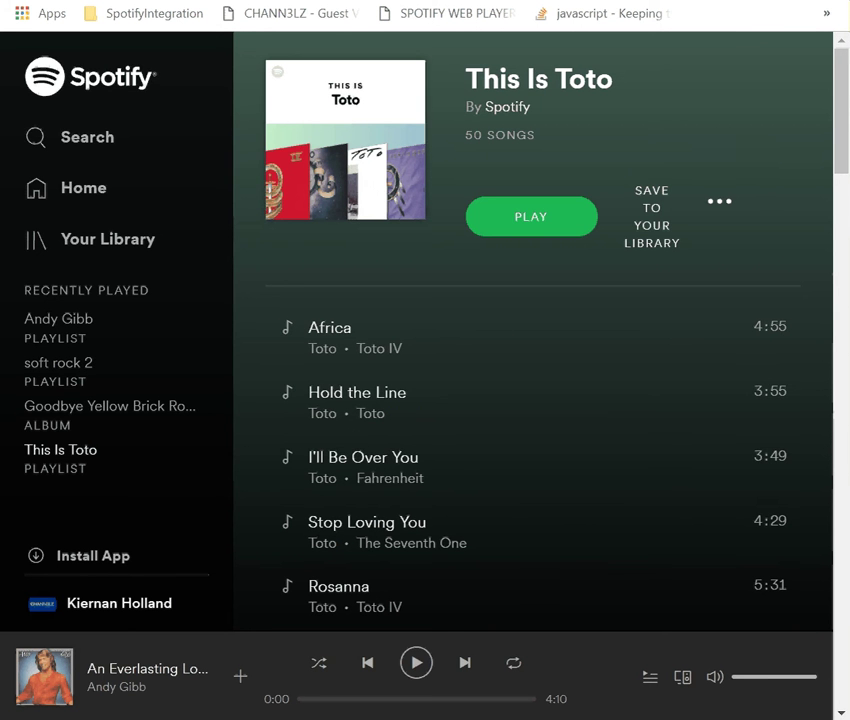
key(ctrl+Tab)
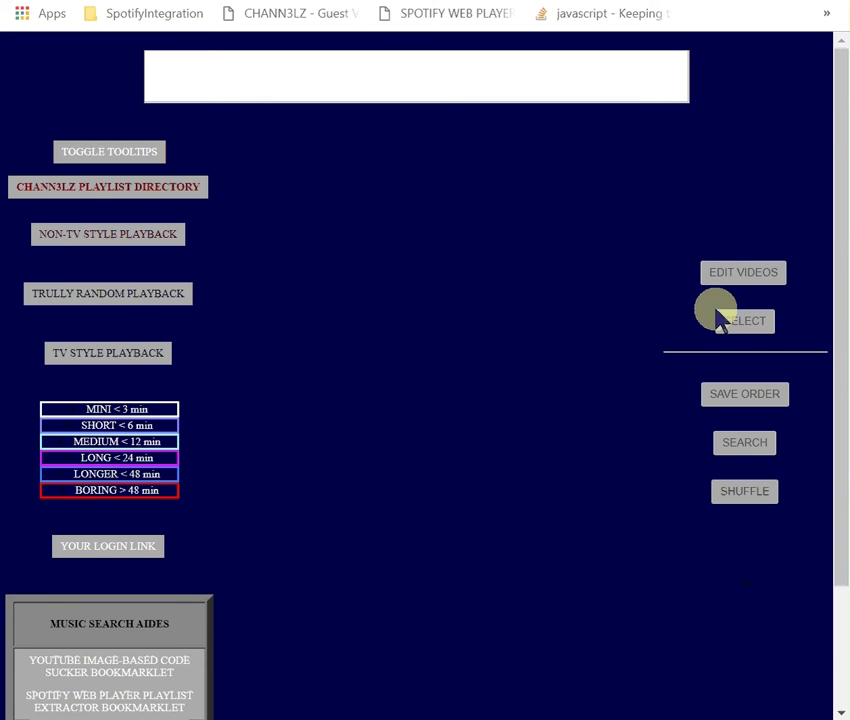
scroll(365, 437, down, 2)
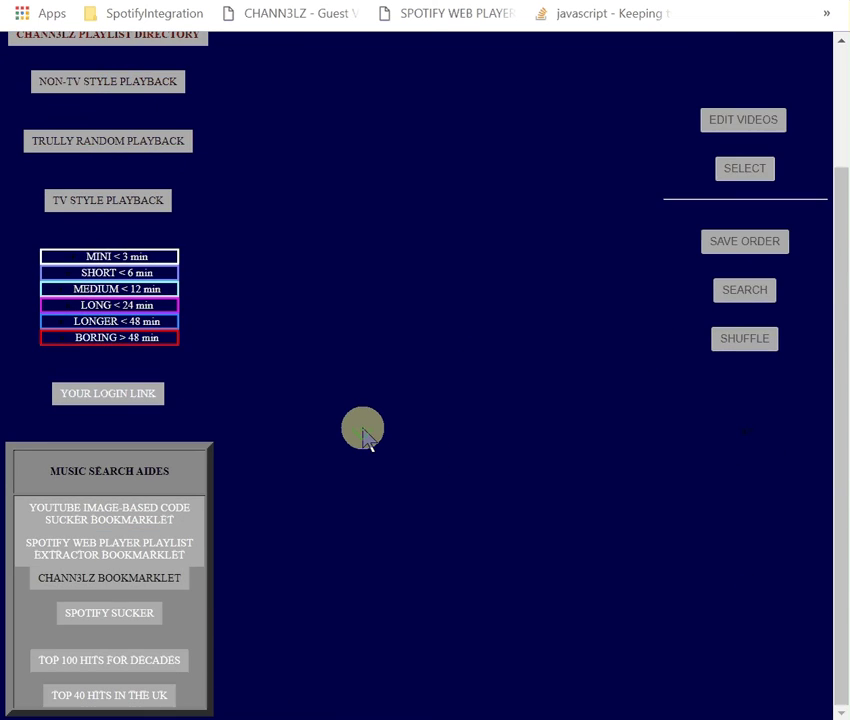
Paste the copied Toto playlist data into SPOTIFY SUCKER and submit it to generate song queries
click(104, 620)
click(219, 571)
right_click(220, 567)
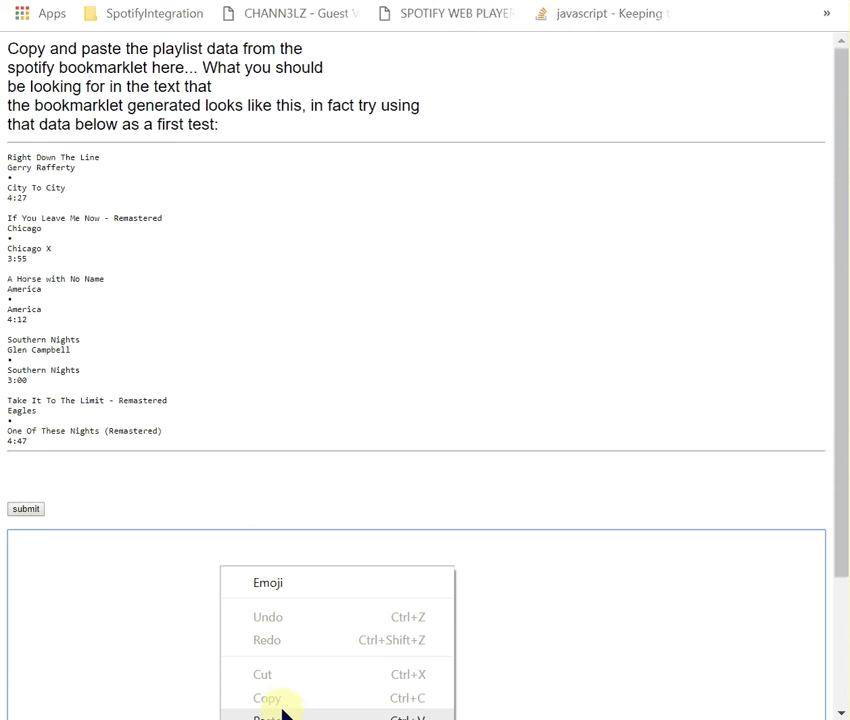
click(268, 717)
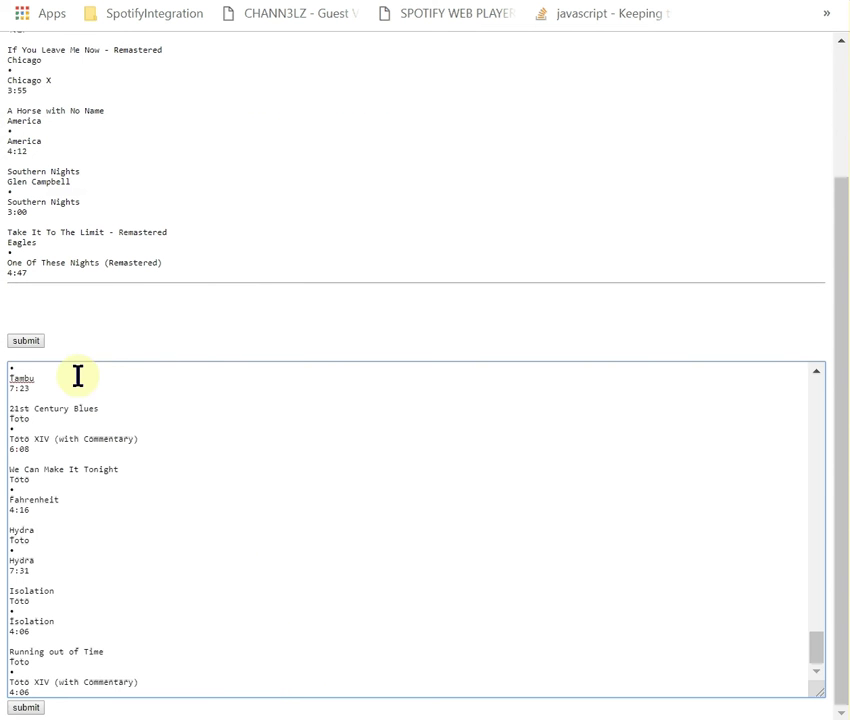
click(30, 341)
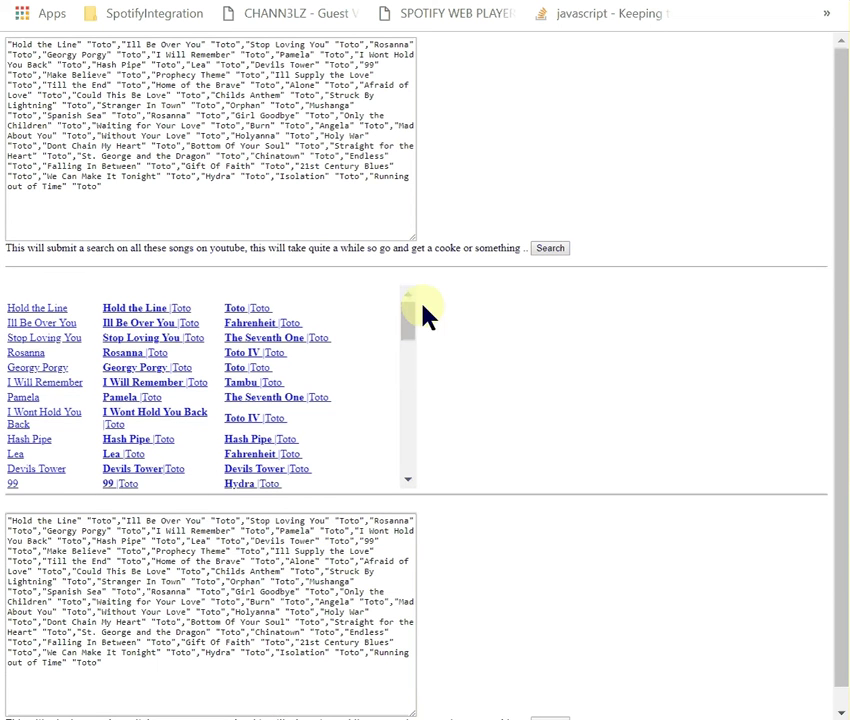
drag(406, 326, 406, 300)
scroll(476, 582, down, 1)
Search YouTube for all listed Toto songs, yielding 144 video results
scroll(476, 588, down, 1)
click(553, 705)
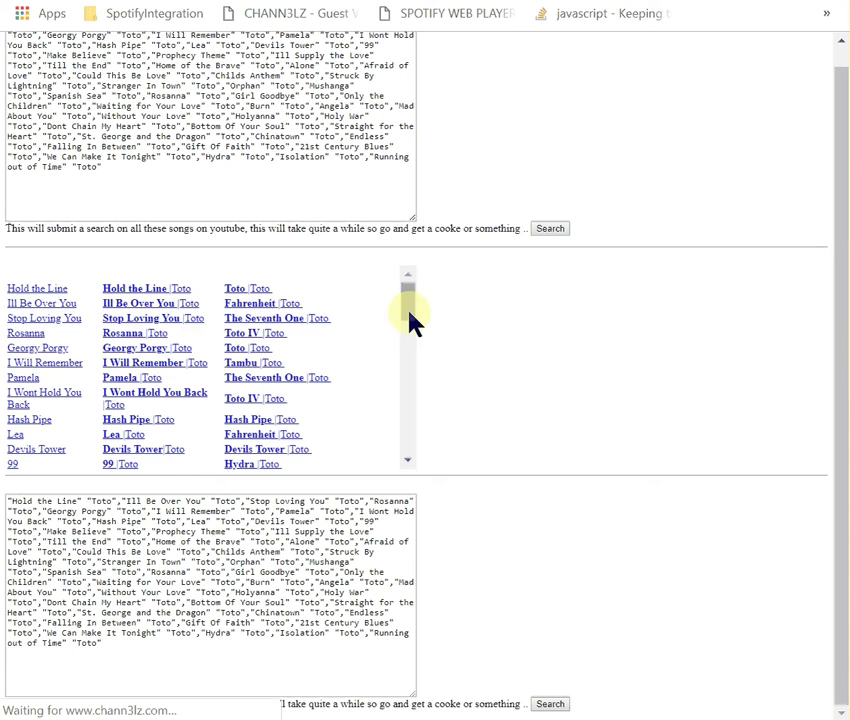
drag(412, 318, 461, 432)
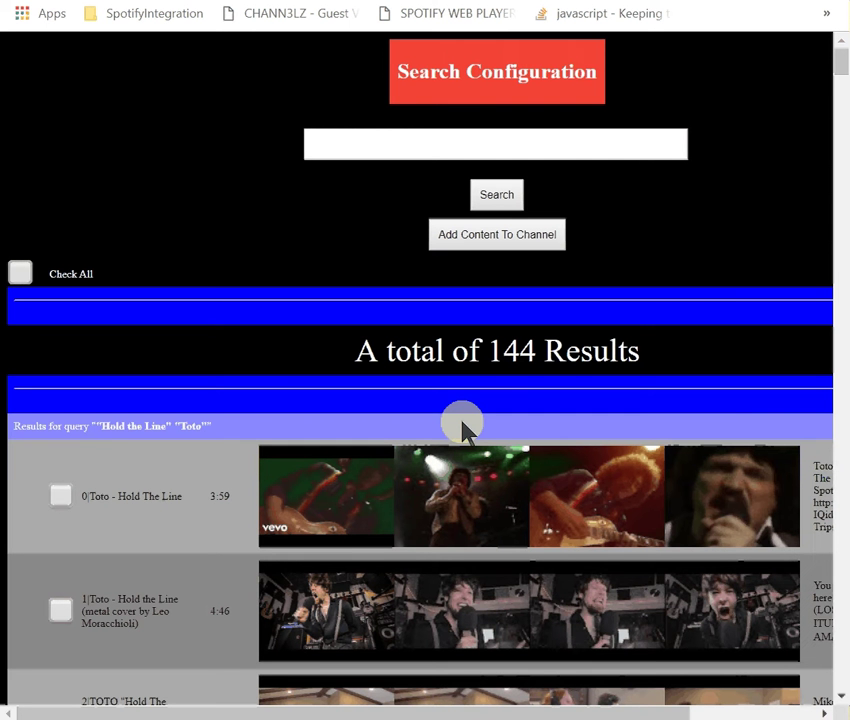
scroll(530, 400, down, 2)
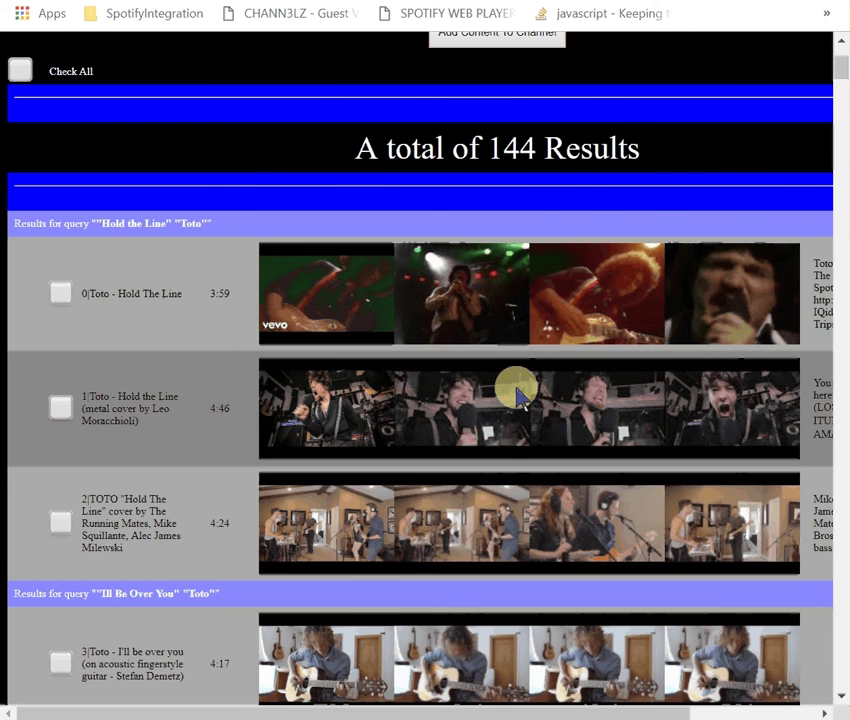
scroll(517, 397, down, 2)
scroll(517, 397, down, 4)
scroll(517, 397, down, 2)
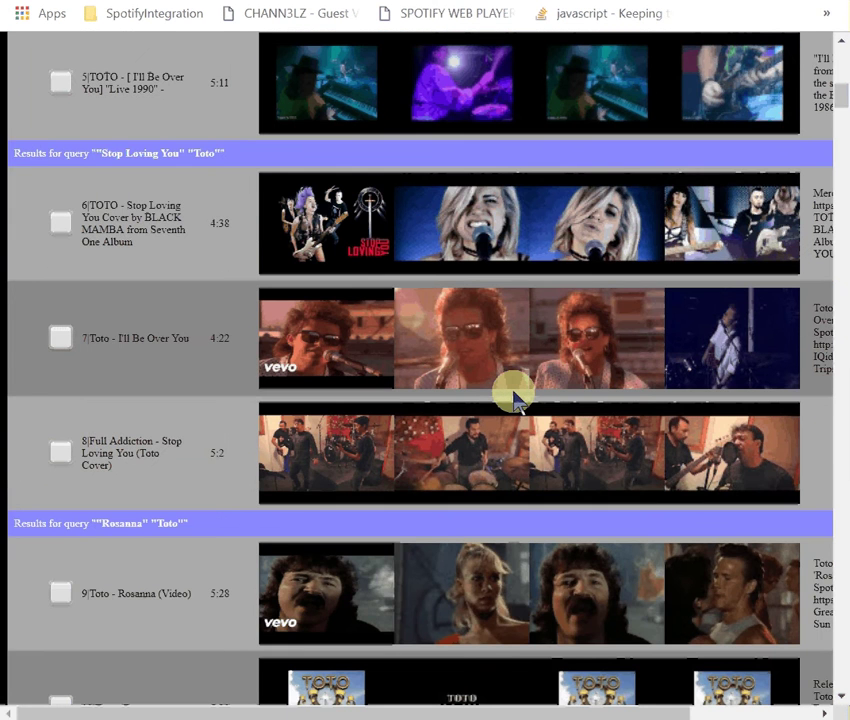
scroll(513, 398, down, 4)
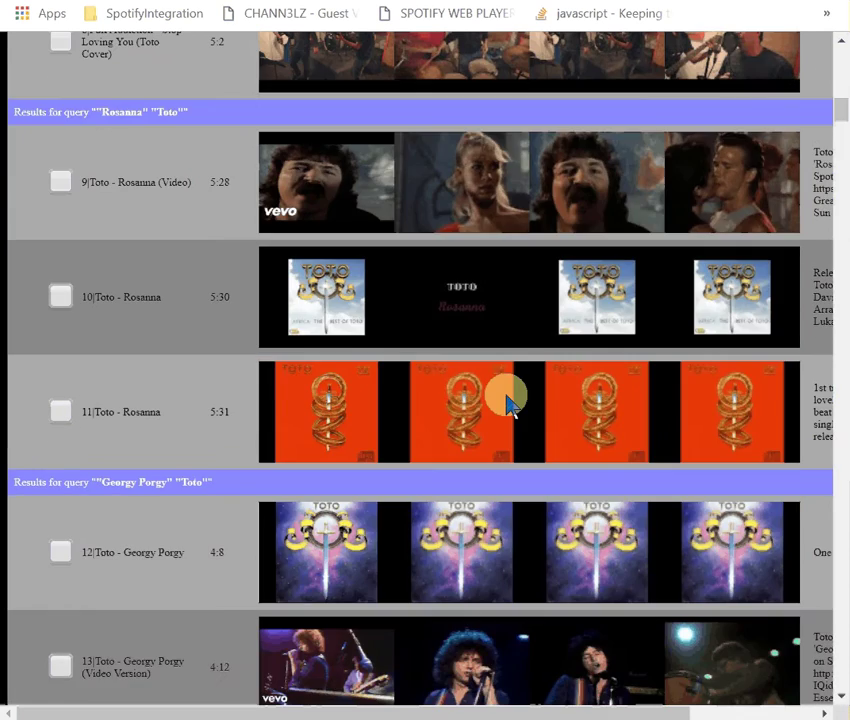
scroll(508, 402, down, 5)
scroll(508, 402, down, 5)
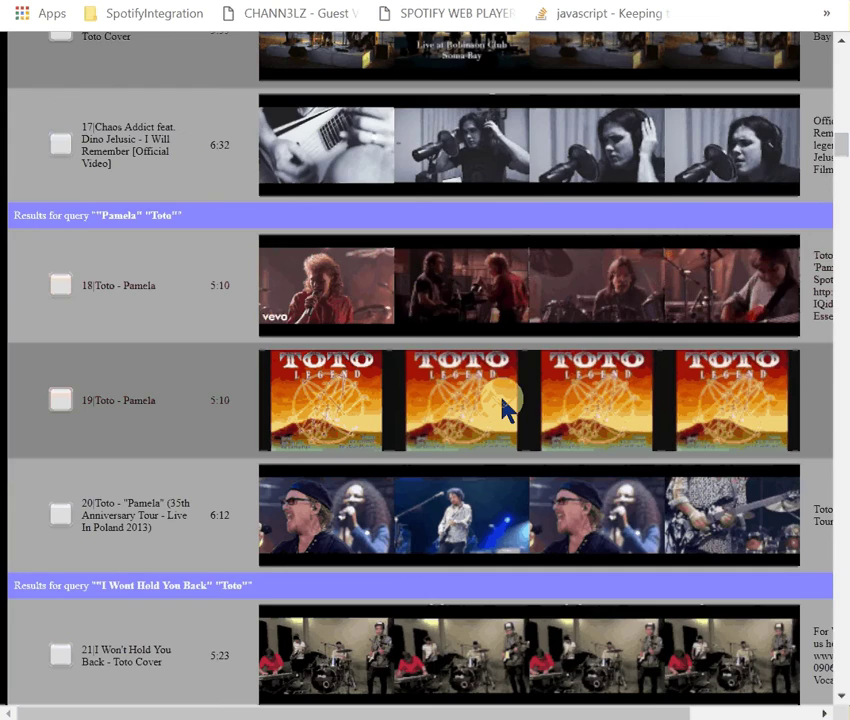
scroll(505, 408, down, 5)
scroll(503, 404, up, 6)
scroll(505, 400, up, 12)
scroll(501, 396, up, 11)
scroll(501, 396, up, 1)
scroll(175, 491, down, 3)
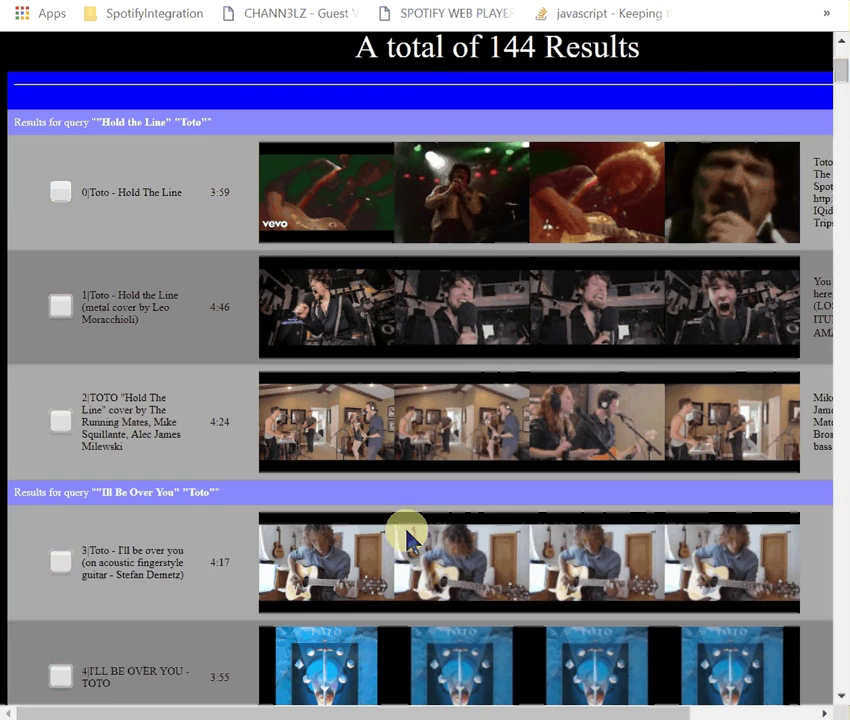
scroll(400, 550, down, 5)
scroll(398, 552, down, 8)
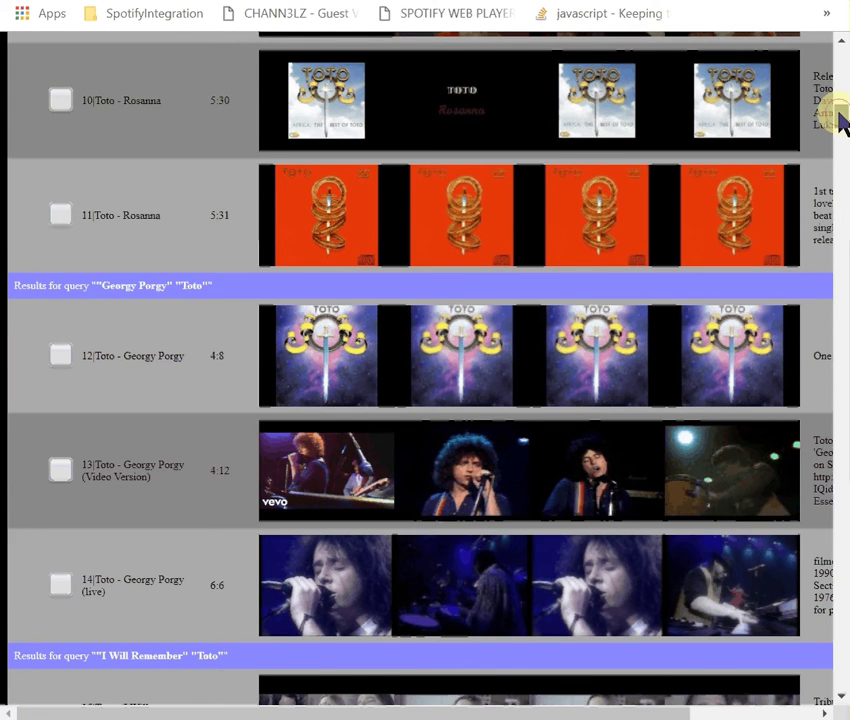
drag(839, 113, 830, 55)
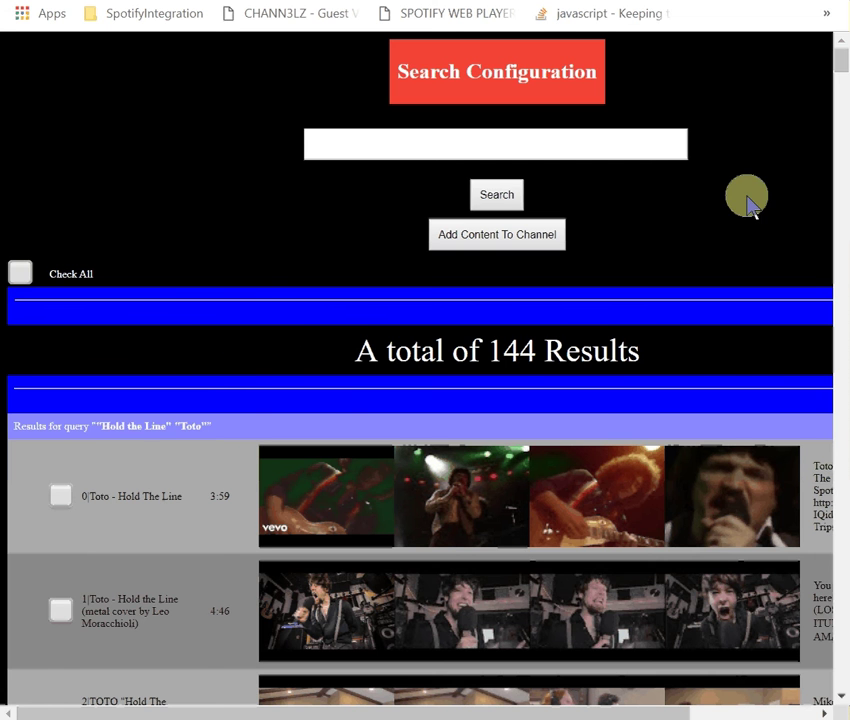
drag(840, 62, 766, 595)
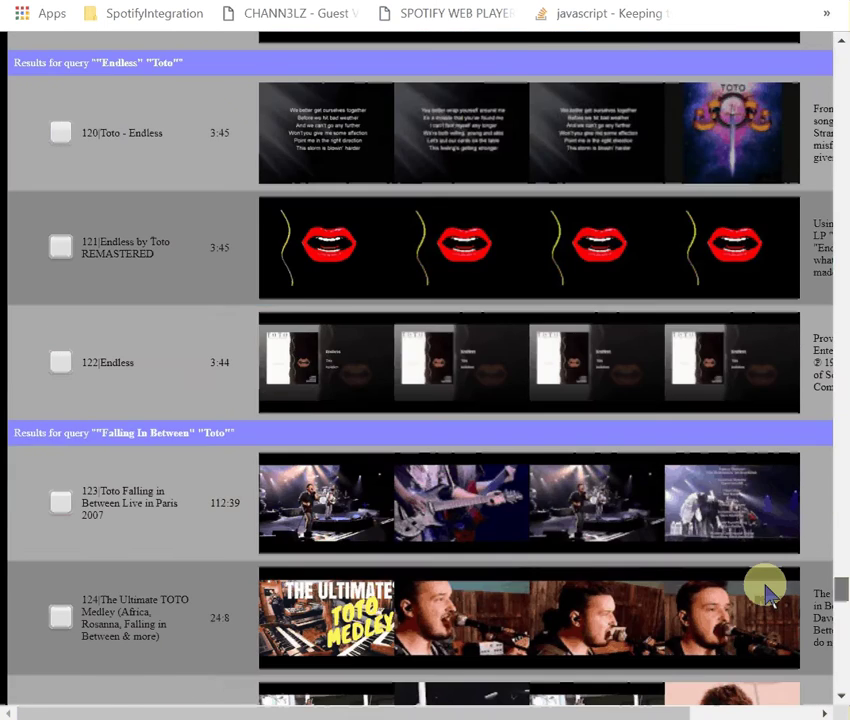
scroll(767, 594, up, 5)
scroll(759, 569, up, 12)
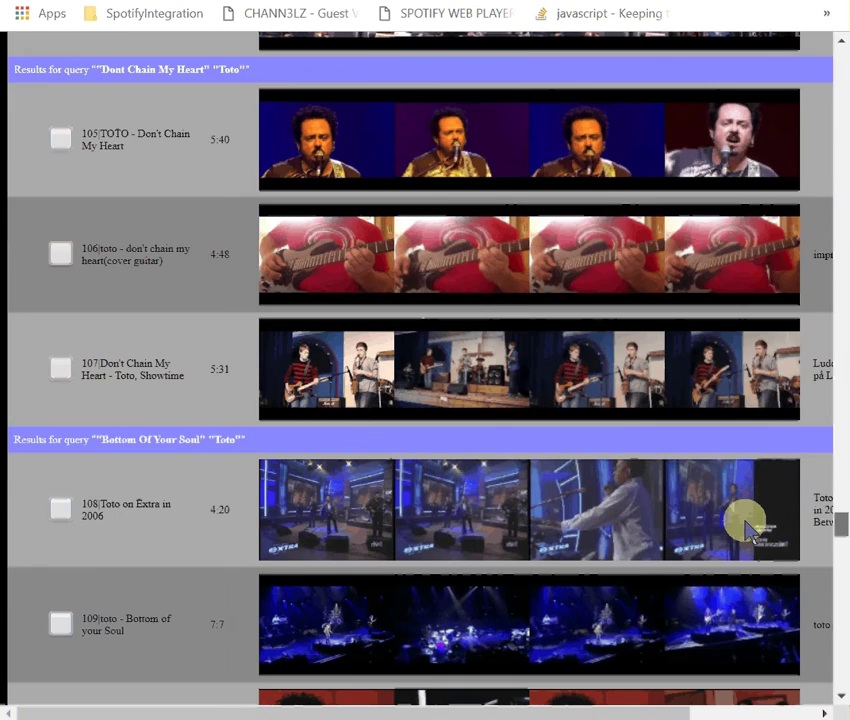
scroll(743, 518, up, 6)
scroll(740, 508, up, 10)
scroll(722, 450, up, 13)
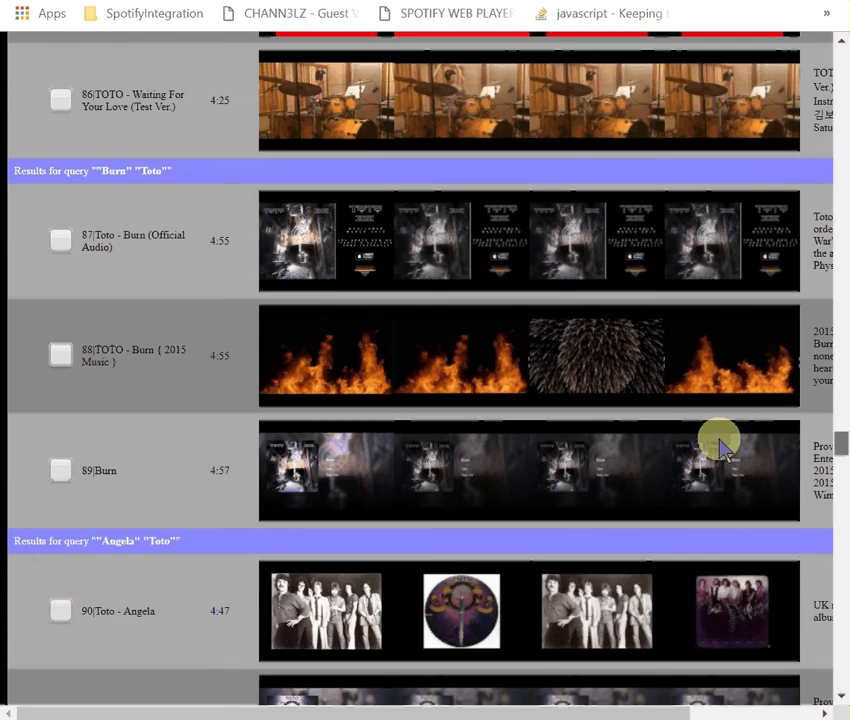
scroll(715, 412, up, 6)
scroll(712, 400, up, 6)
scroll(706, 378, up, 20)
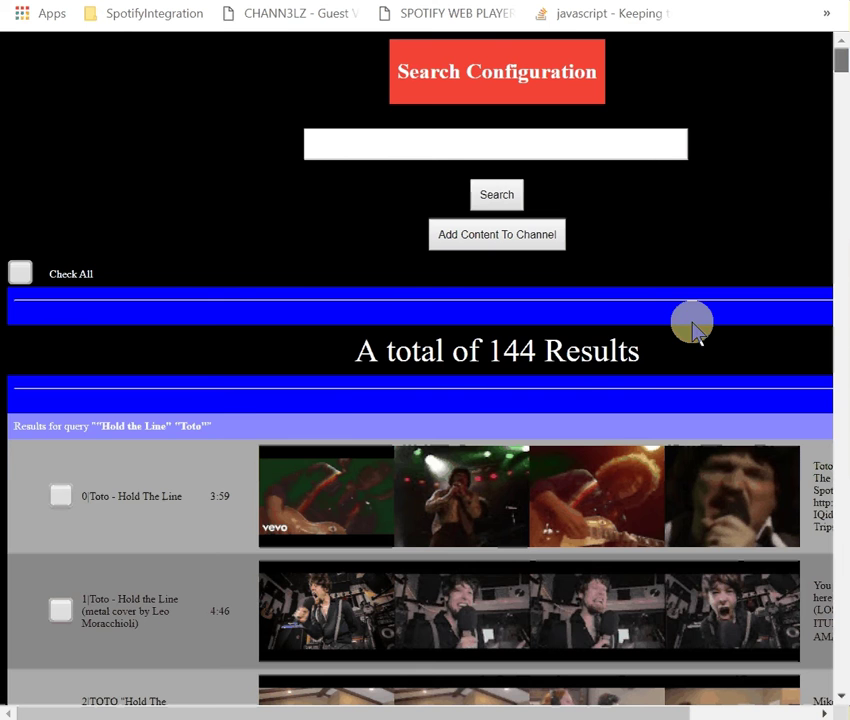
scroll(522, 513, down, 4)
scroll(508, 465, up, 3)
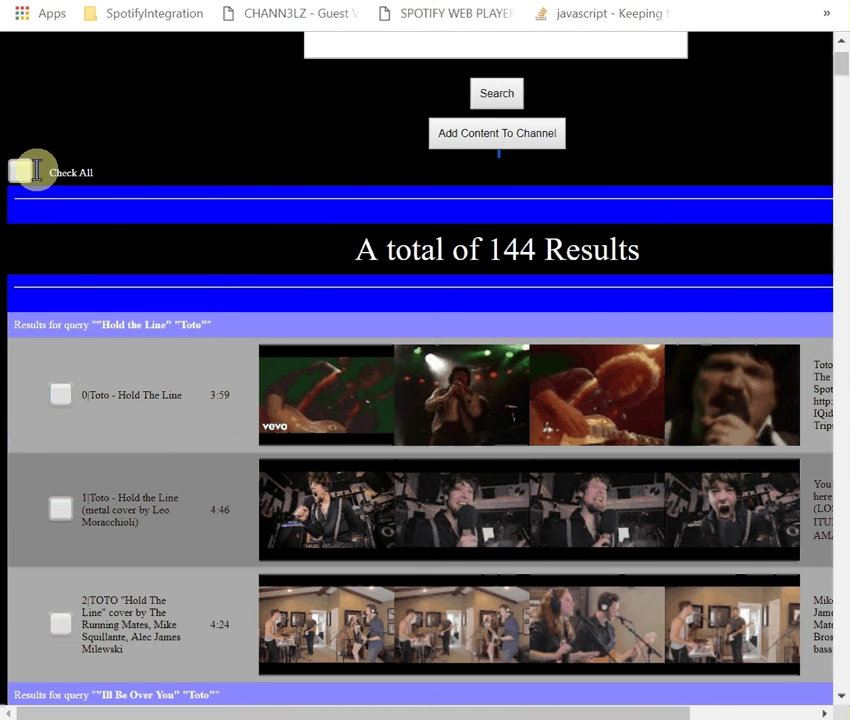
Check all Toto results, add them to the channel, pause the preview, and open ARRANGE
click(22, 178)
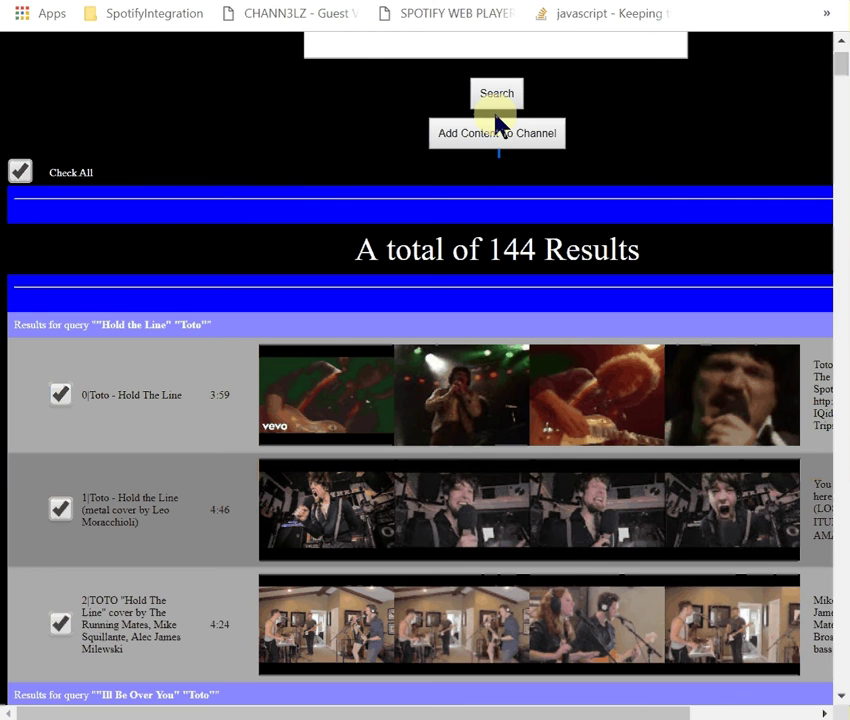
click(495, 133)
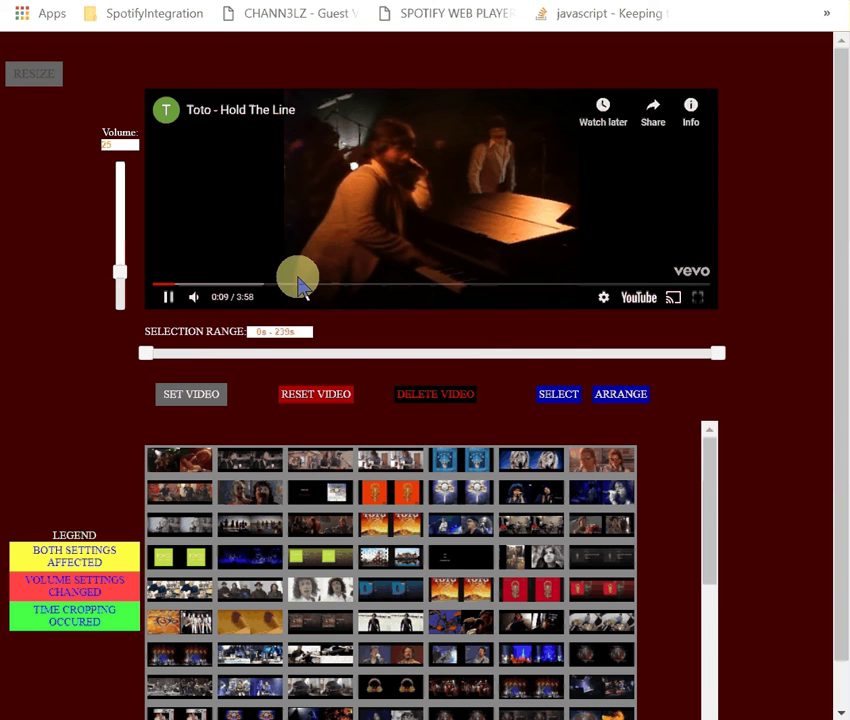
click(166, 298)
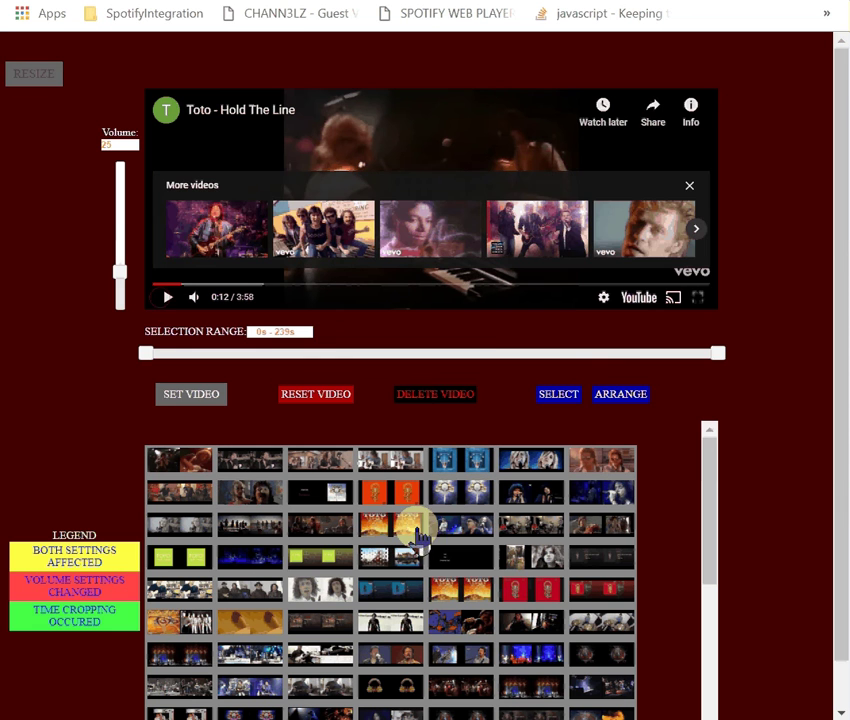
click(621, 396)
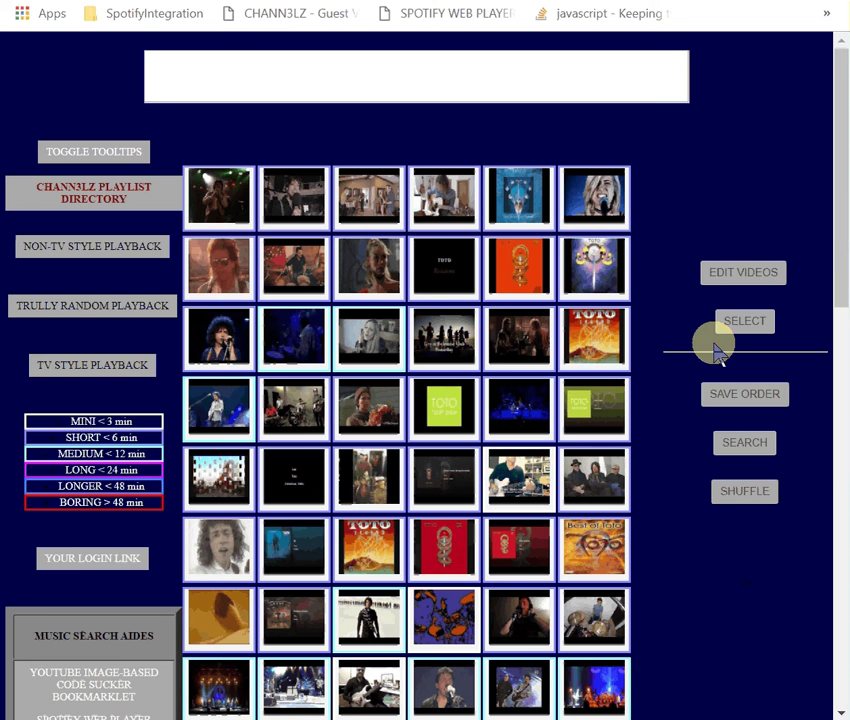
Open the clean/weed tools and zoom the page to 33% so the 13-per-row grid fits
click(763, 321)
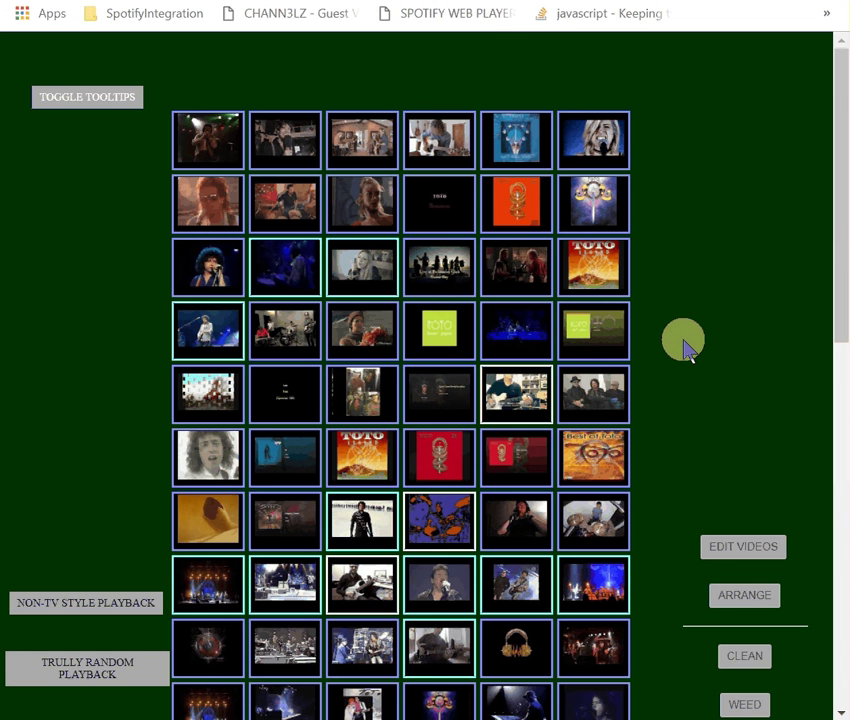
key(ctrl+minus)
key(ctrl+minus)
key(ctrl+minus)
key(ctrl+plus)
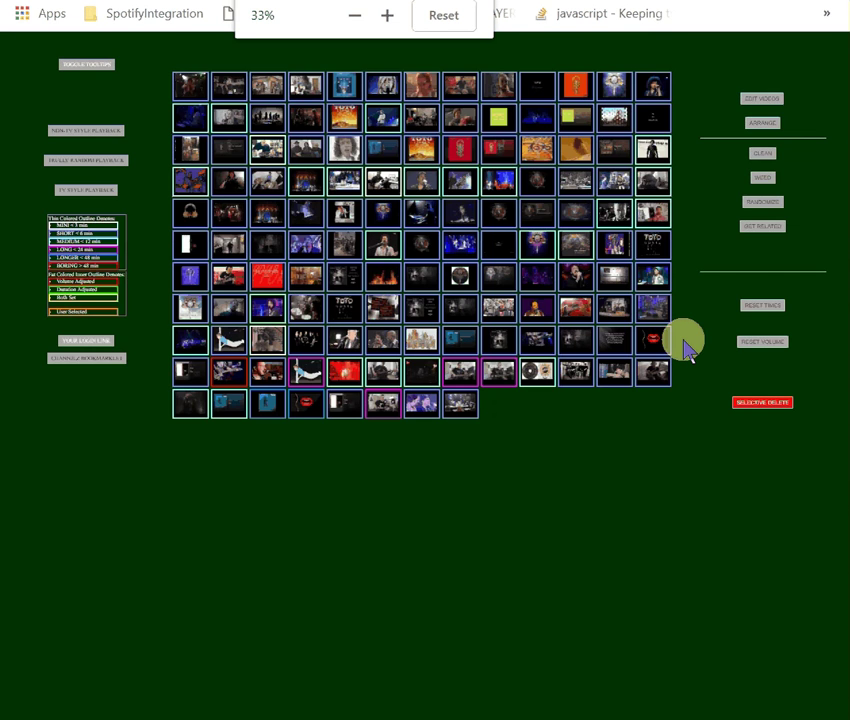
key(ctrl+plus)
key(ctrl+minus)
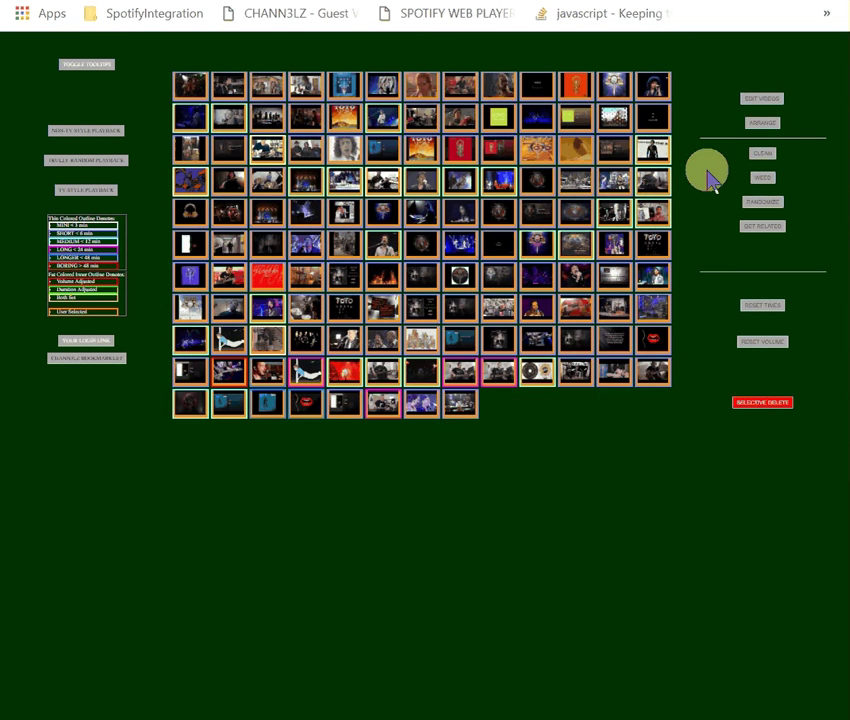
Clean and weed the Toto channel, trimming it from 136 videos to 74
click(763, 153)
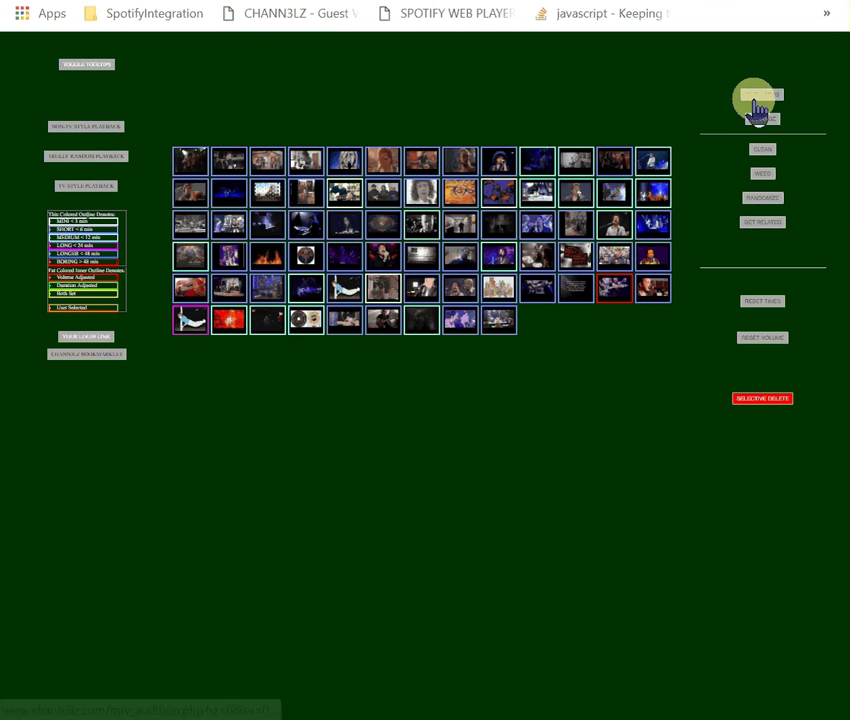
Preview grid videos in the editor, pausing Toto - 99 at 1:08, then open SELECT/ARRANGE
click(754, 103)
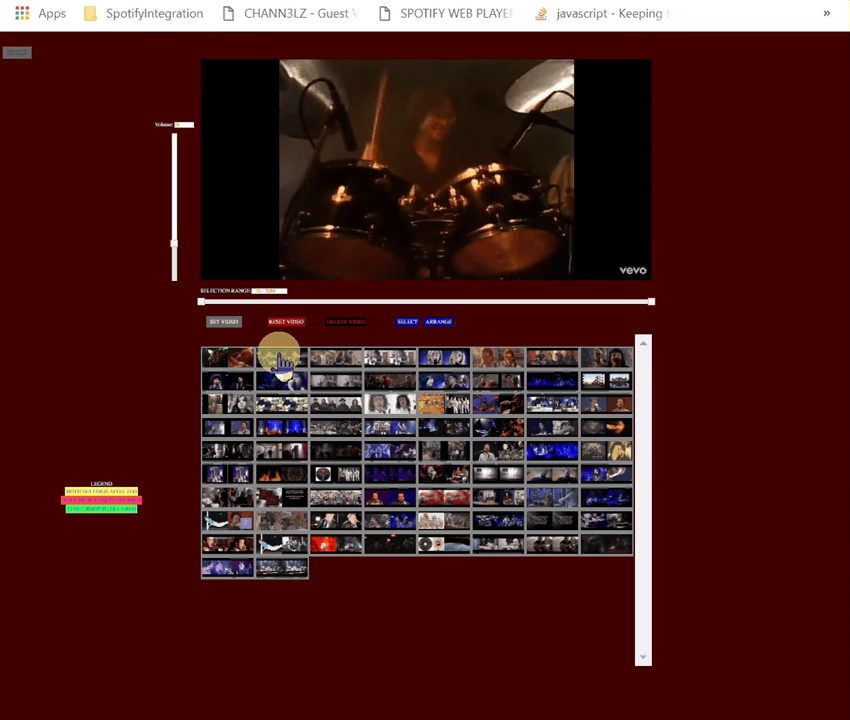
click(313, 356)
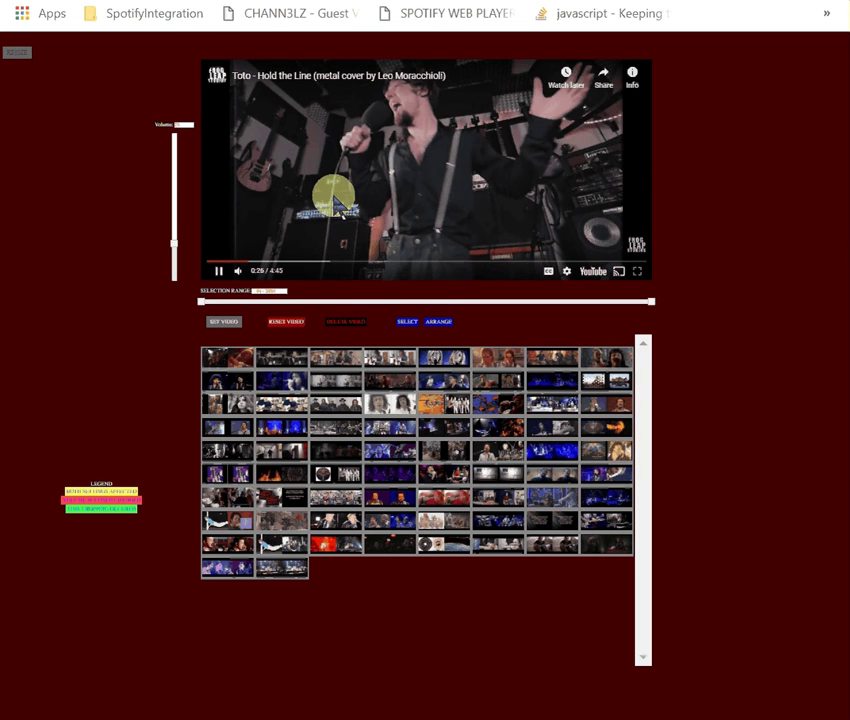
click(335, 203)
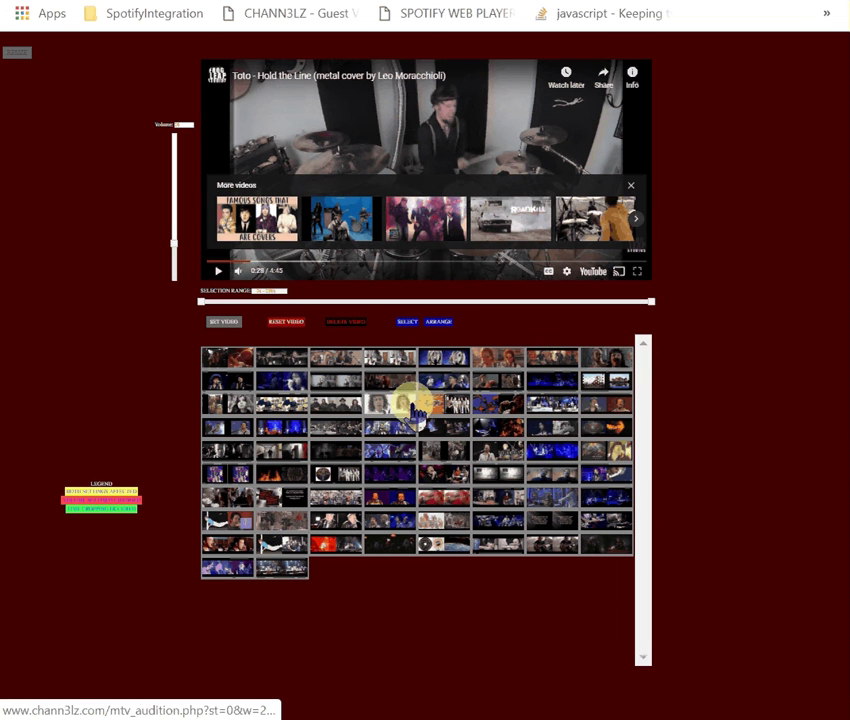
click(410, 408)
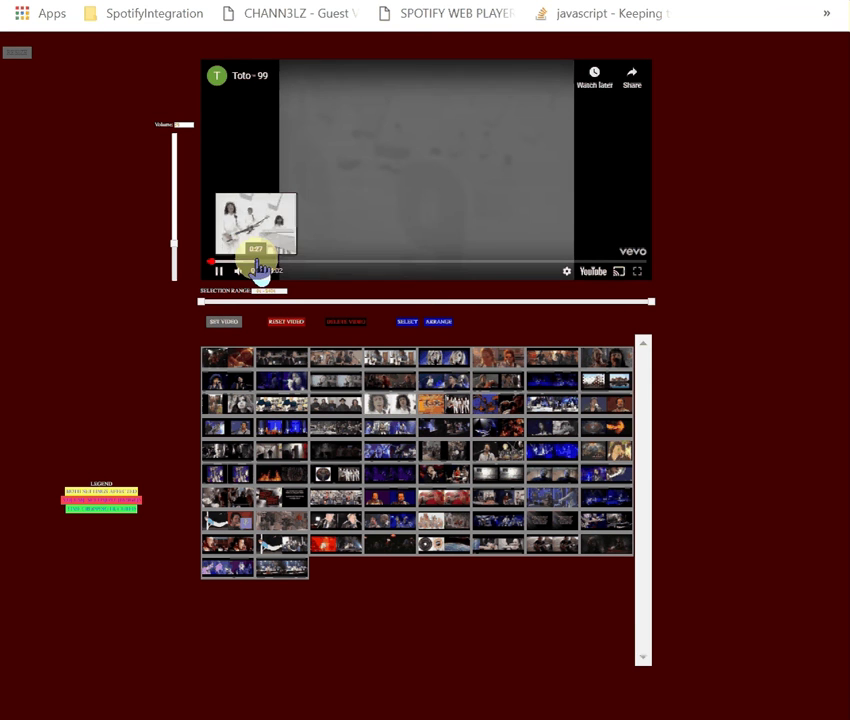
drag(258, 265, 307, 268)
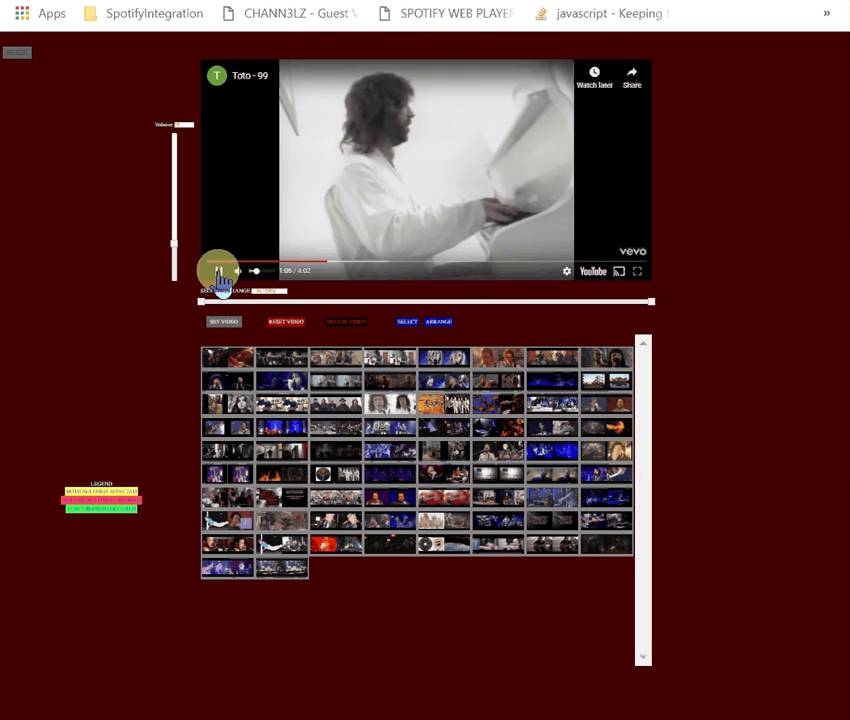
click(219, 272)
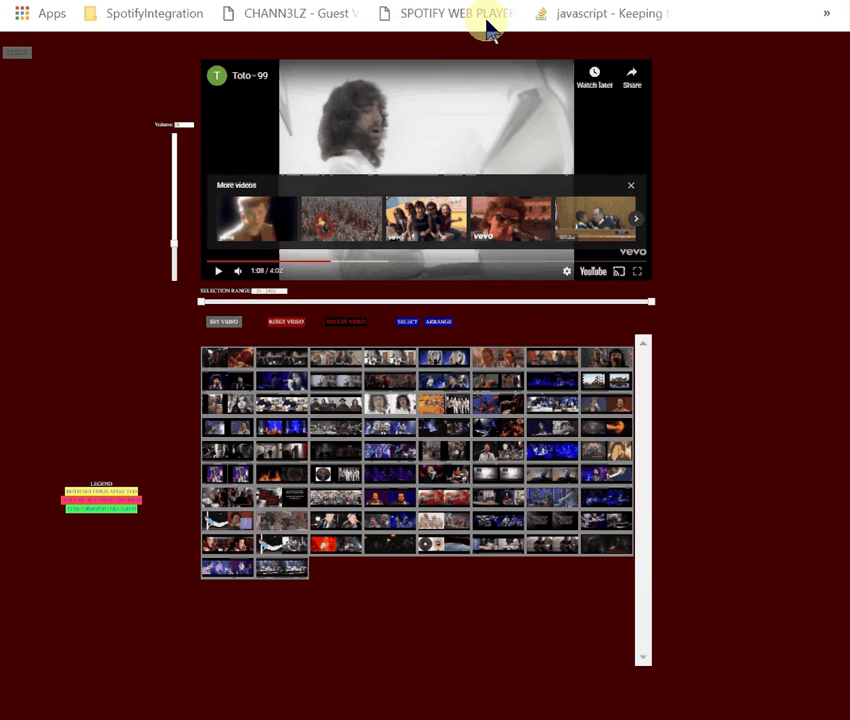
click(436, 325)
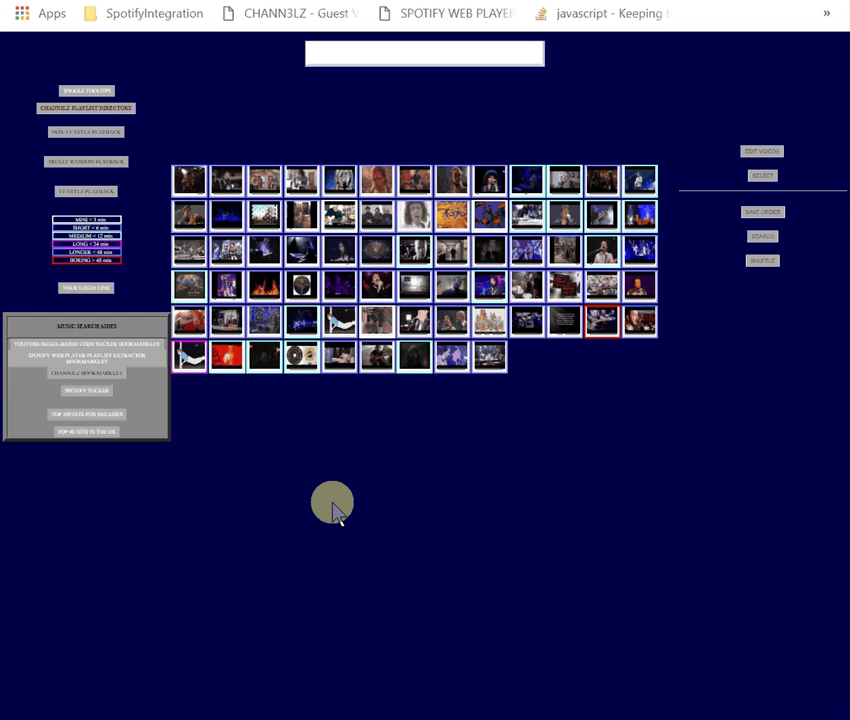
Bookmark the Spotify playlist extractor bookmarklet at 50% zoom, then return to This Is Toto in Spotify
key(ctrl+plus)
key(ctrl+plus)
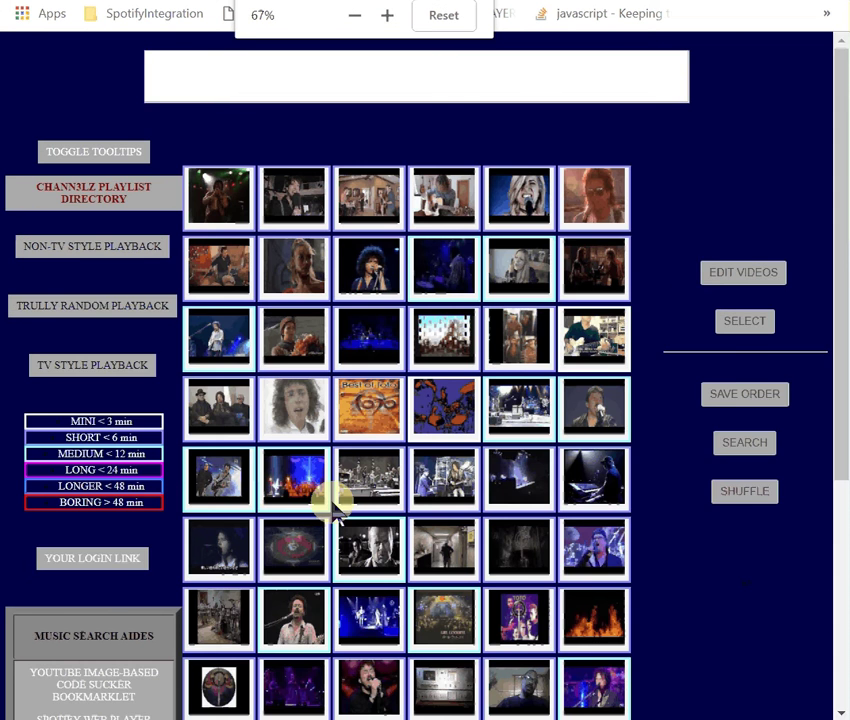
key(ctrl+minus)
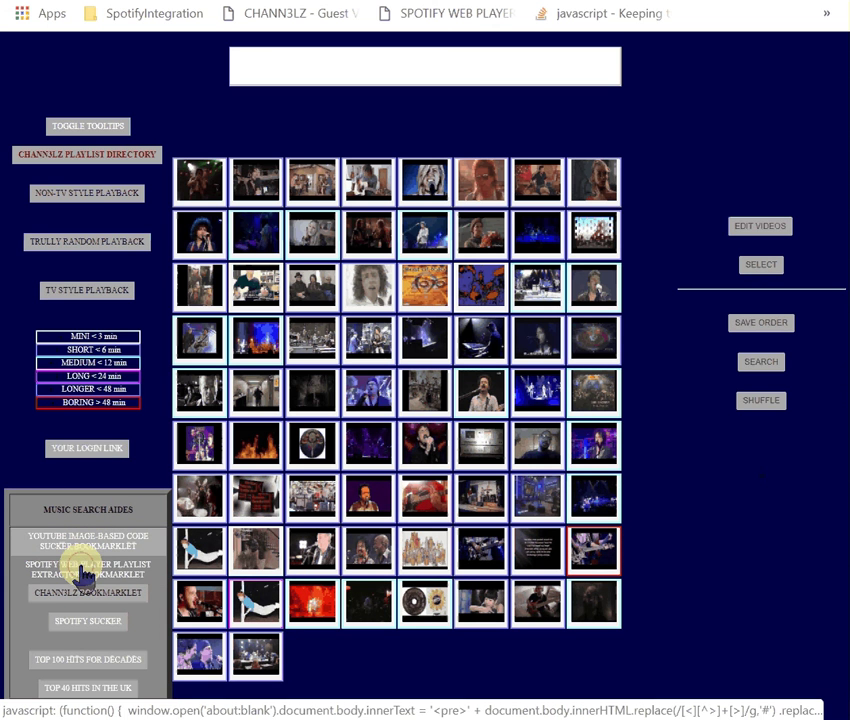
drag(85, 570, 380, 25)
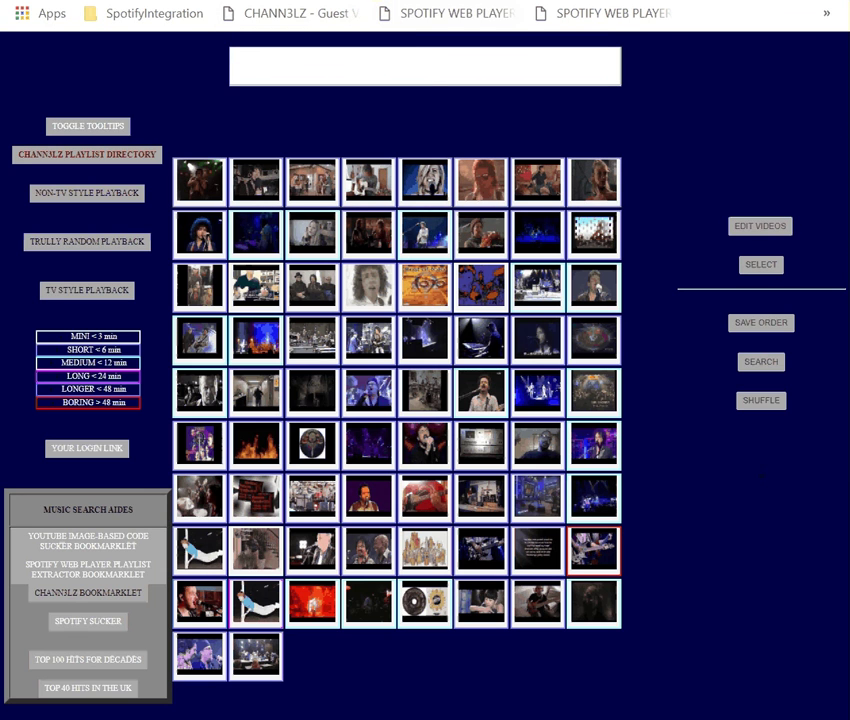
click(455, 3)
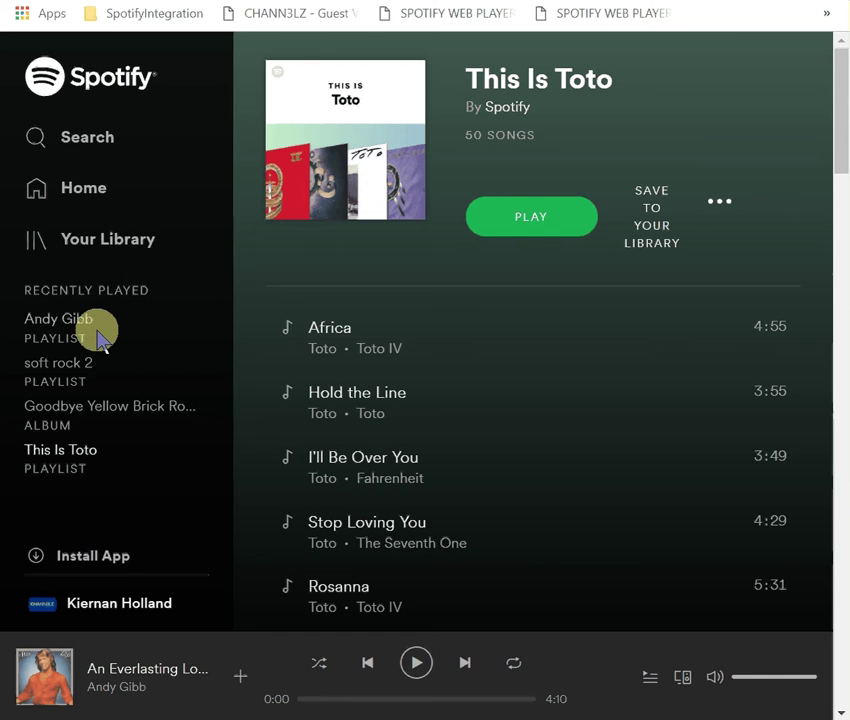
Open the NerdsOnly DEVO playlist from Your Library and scroll through its tracks
click(114, 237)
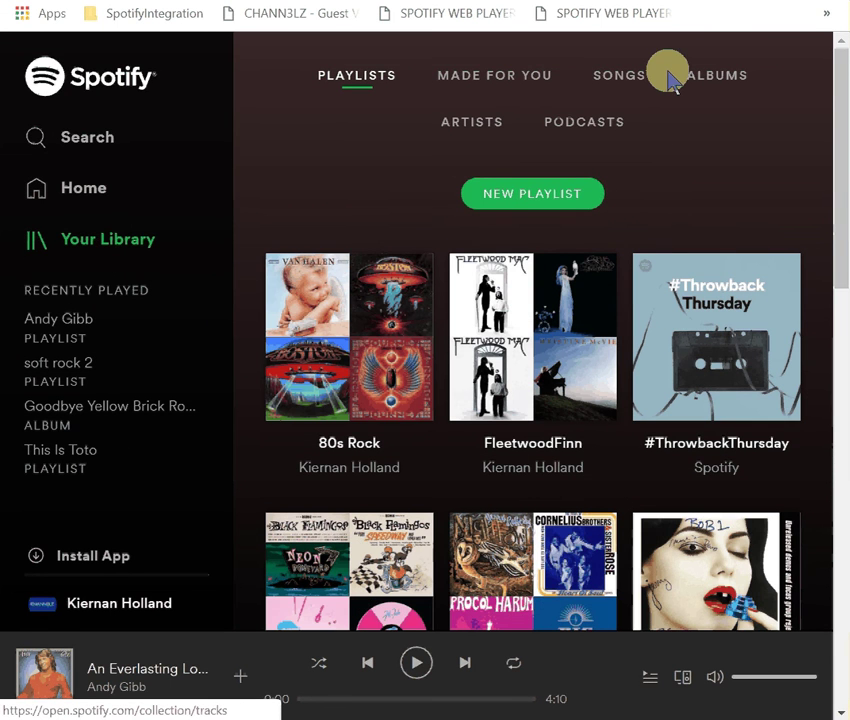
scroll(447, 318, down, 3)
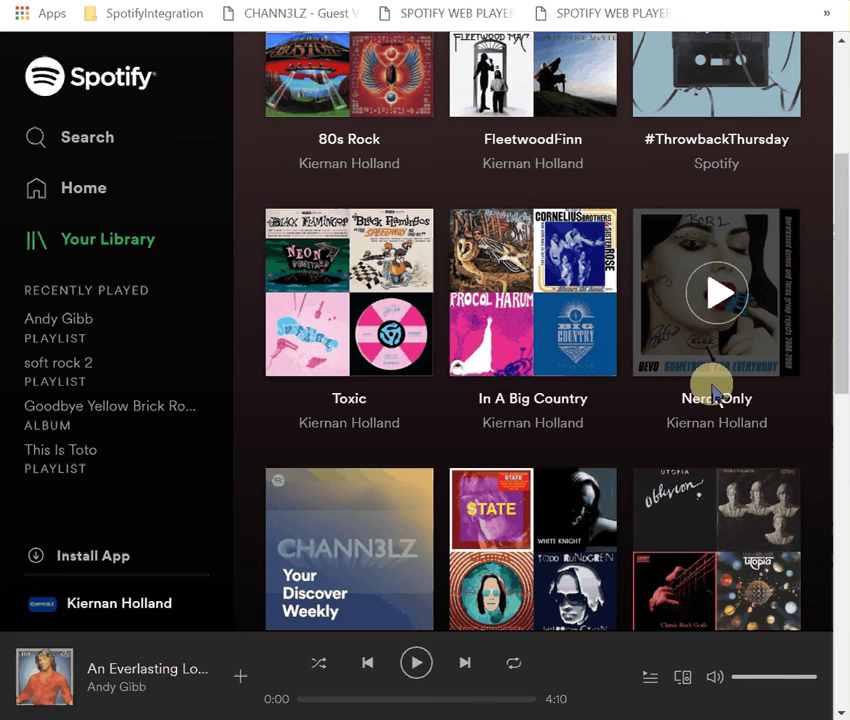
click(705, 398)
scroll(508, 385, down, 7)
scroll(508, 395, down, 10)
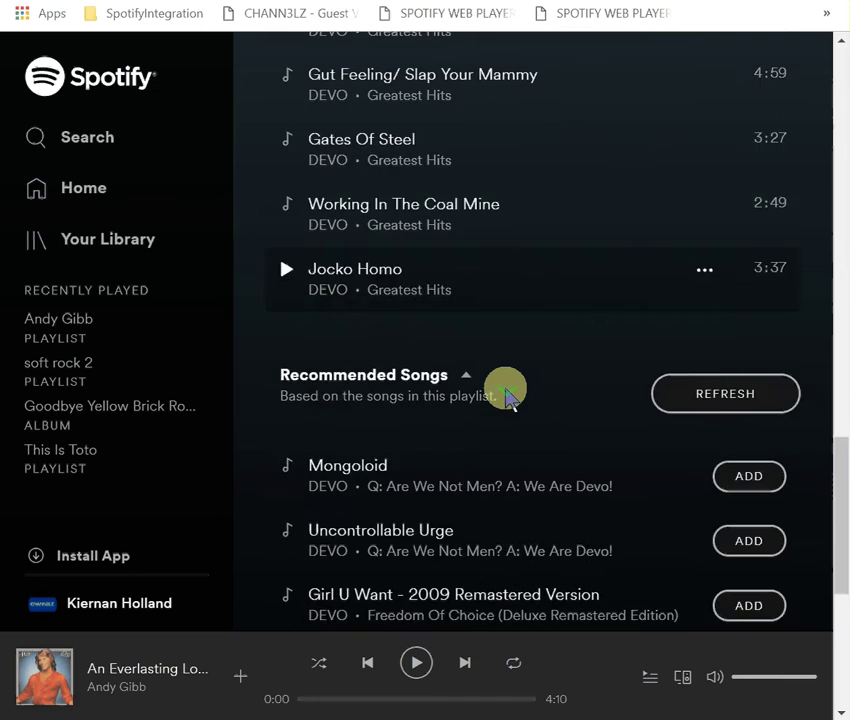
scroll(508, 395, down, 3)
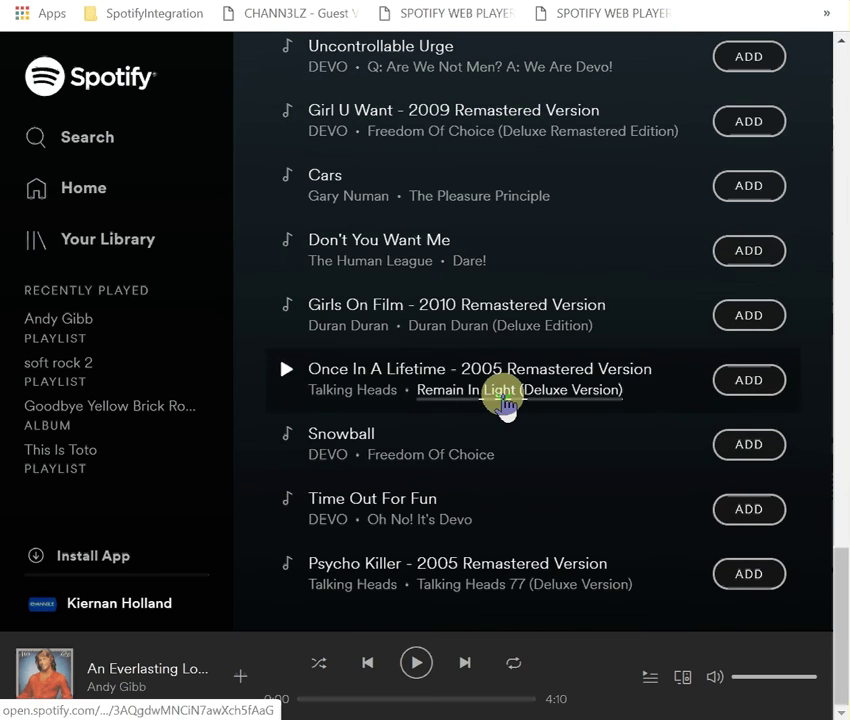
scroll(505, 400, up, 8)
scroll(503, 395, up, 5)
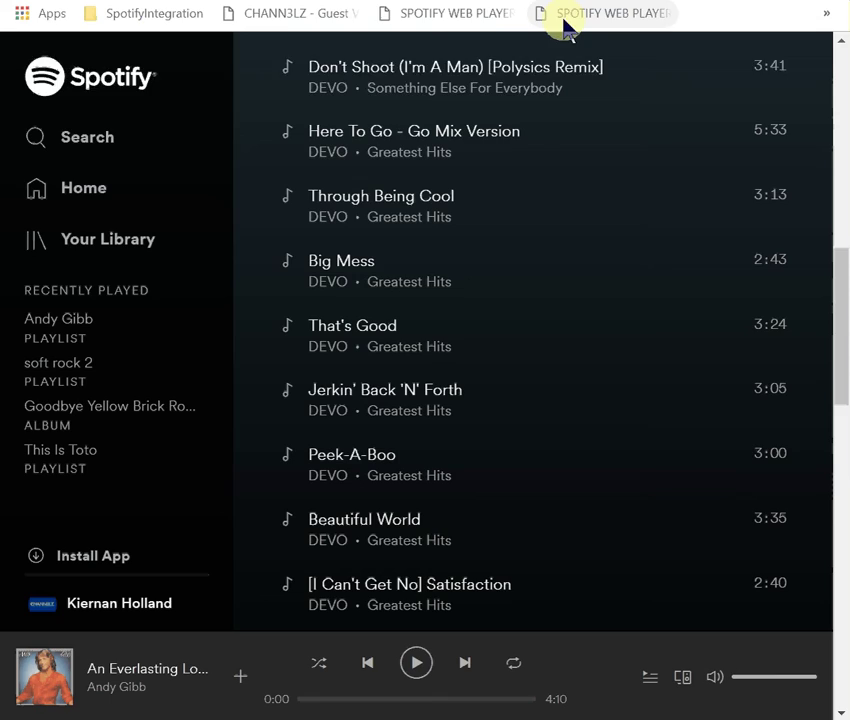
Run the extractor bookmarklet to turn the NerdsOnly playlist into plain text
click(472, 22)
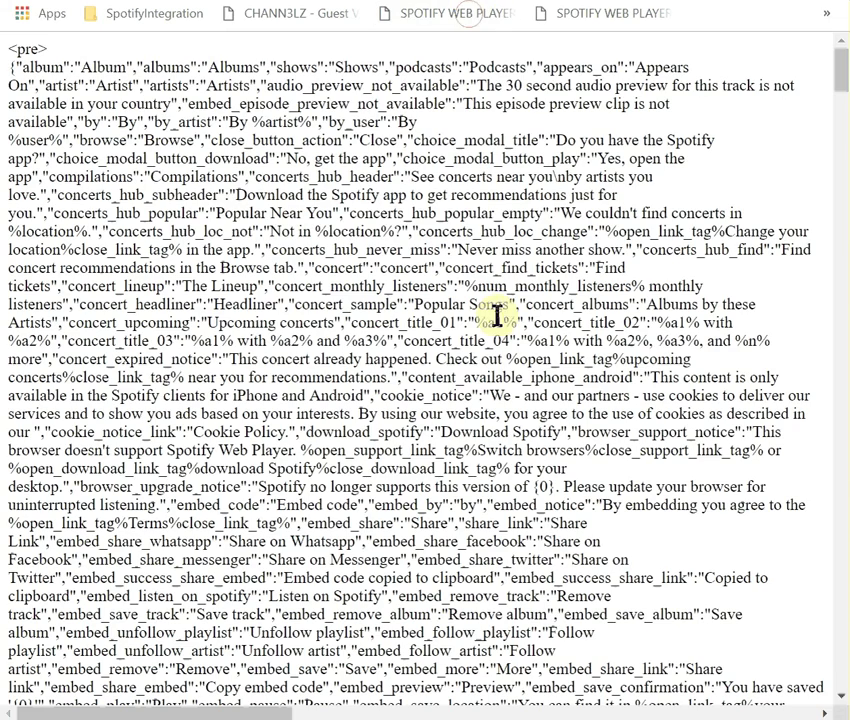
scroll(495, 288, down, 10)
scroll(503, 272, down, 10)
scroll(505, 270, down, 15)
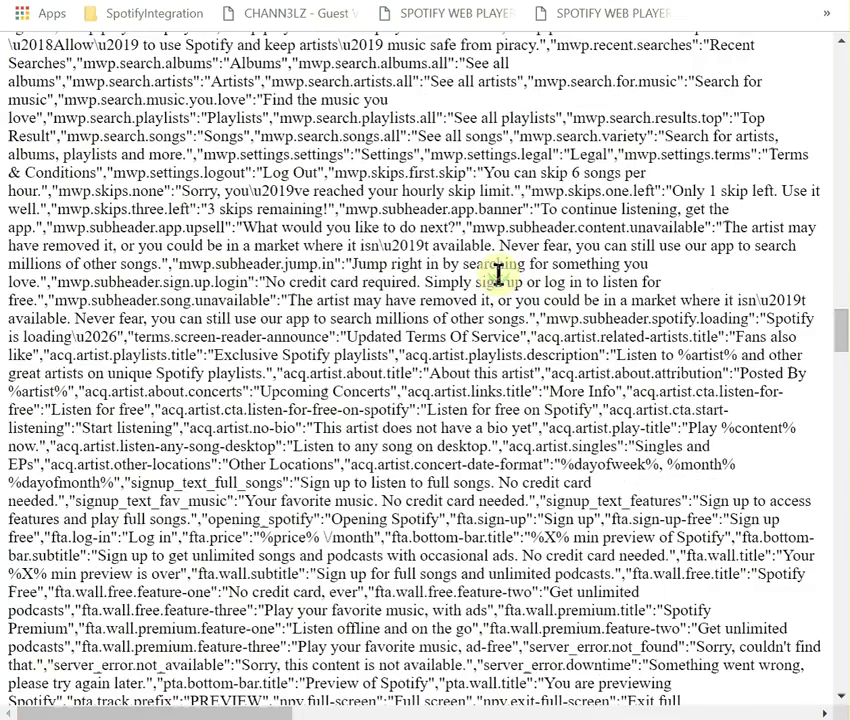
scroll(470, 265, up, 4)
scroll(468, 271, down, 4)
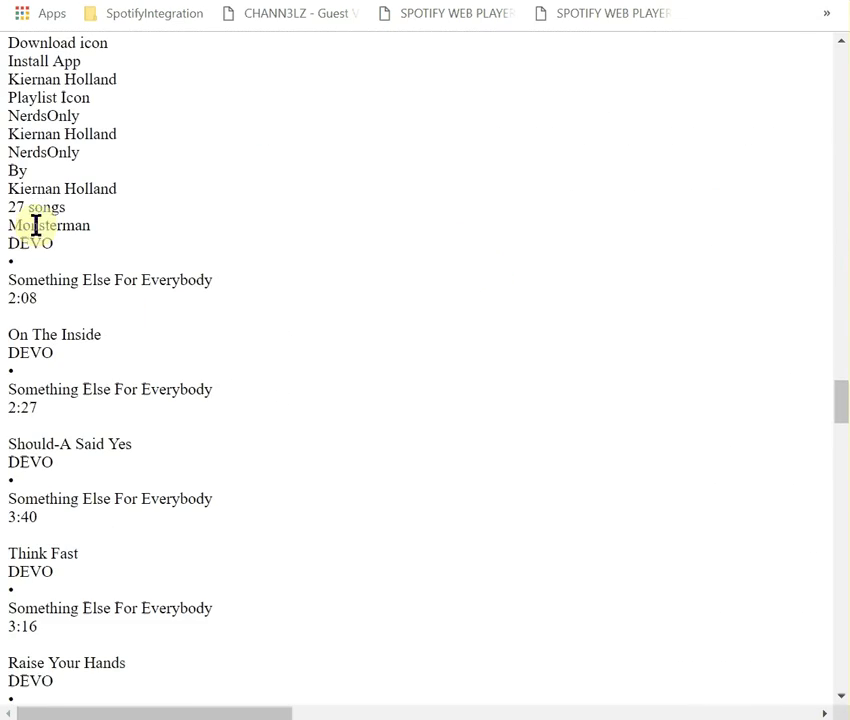
Copy the DEVO tracks from Monsterman to Jocko Homo and return to CHANN3LZ
drag(13, 222, 124, 353)
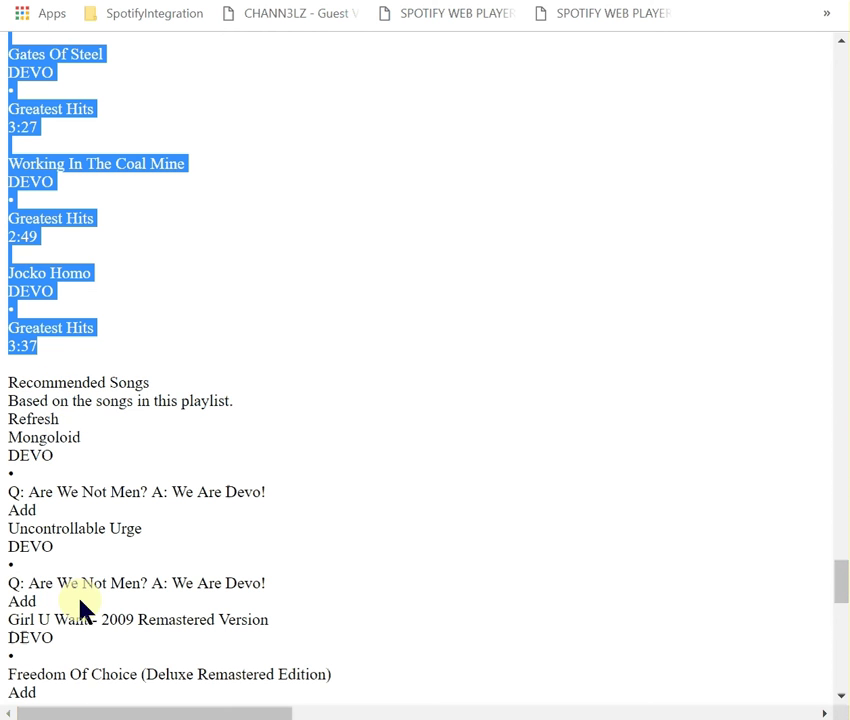
right_click(32, 286)
click(86, 302)
key(ctrl+Tab)
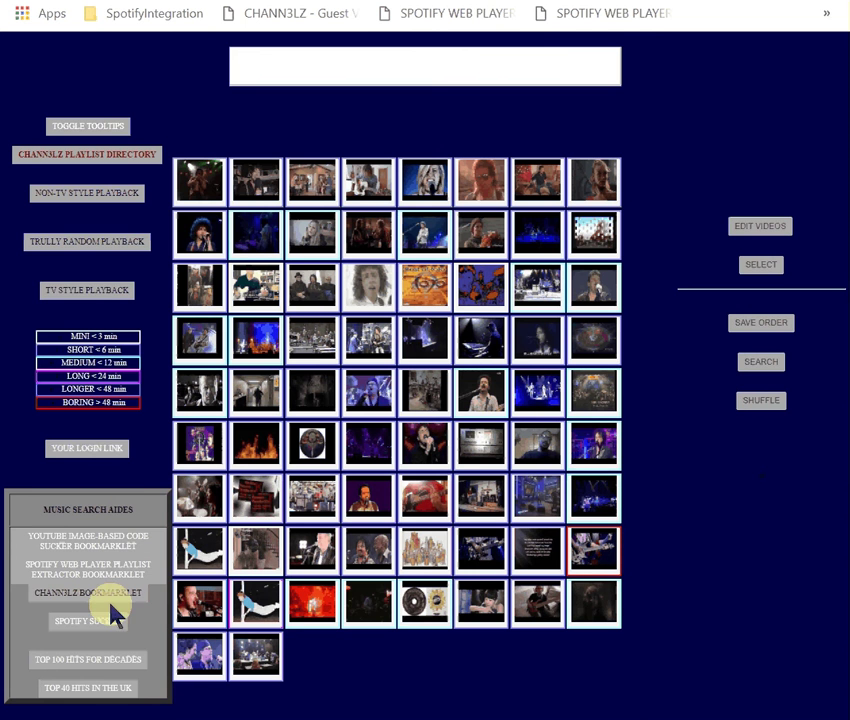
Save the SPOTIFY SUCKER link as a bookmark on the bookmarks bar
drag(108, 627, 148, 632)
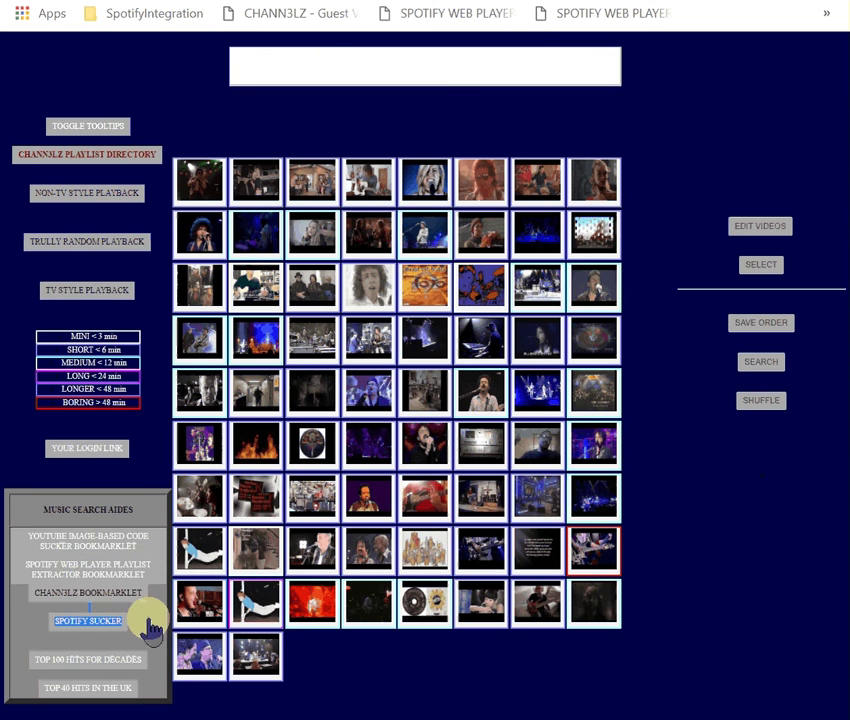
click(148, 620)
drag(82, 617, 343, 13)
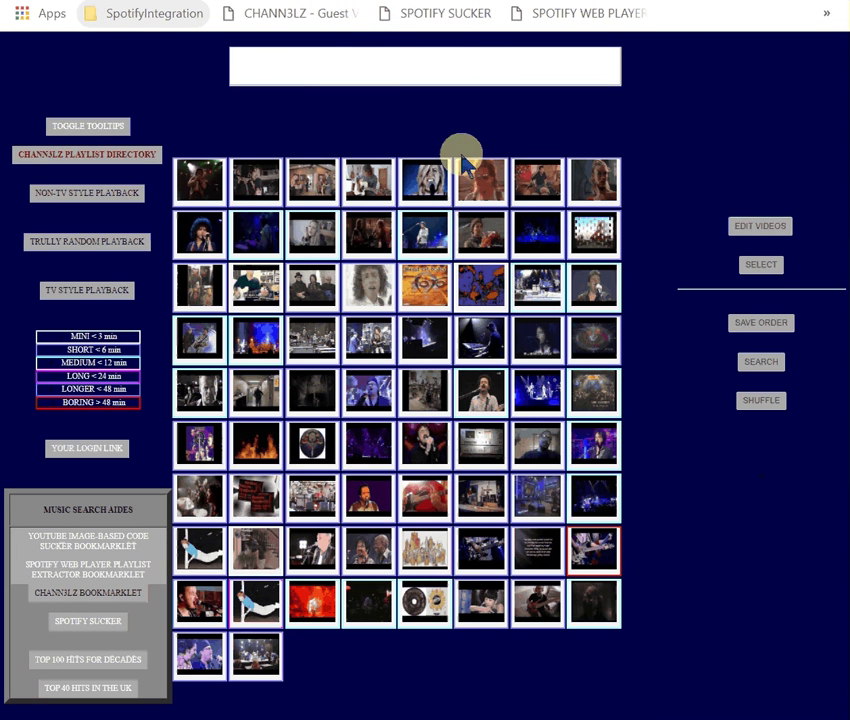
Open the Spotify Sucker page and bring up paste options in its playlist box
click(447, 25)
click(228, 449)
right_click(228, 449)
Paste and submit the DEVO track list, then search YouTube for all songs (78 results)
click(275, 603)
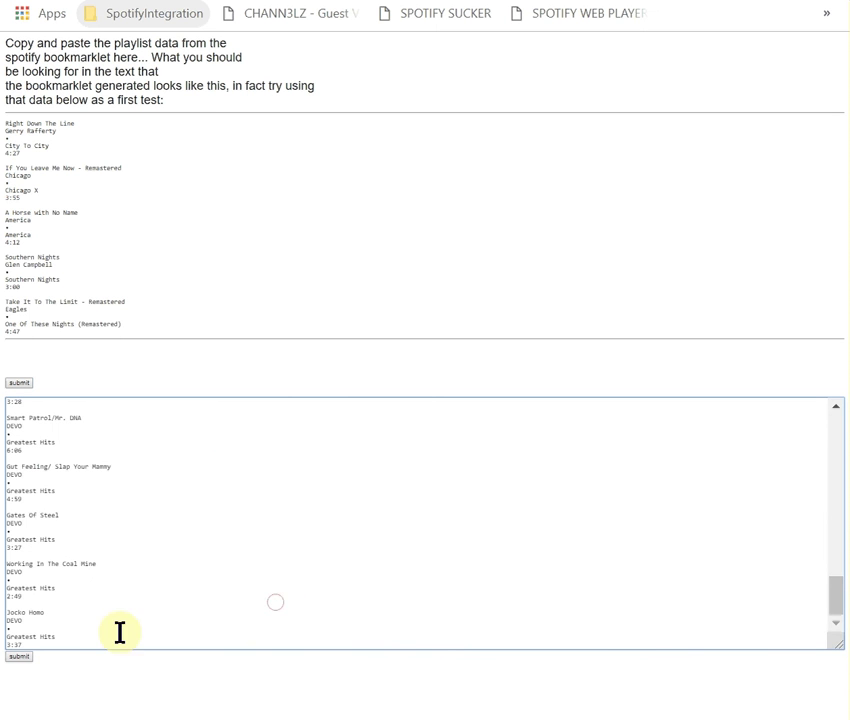
click(28, 657)
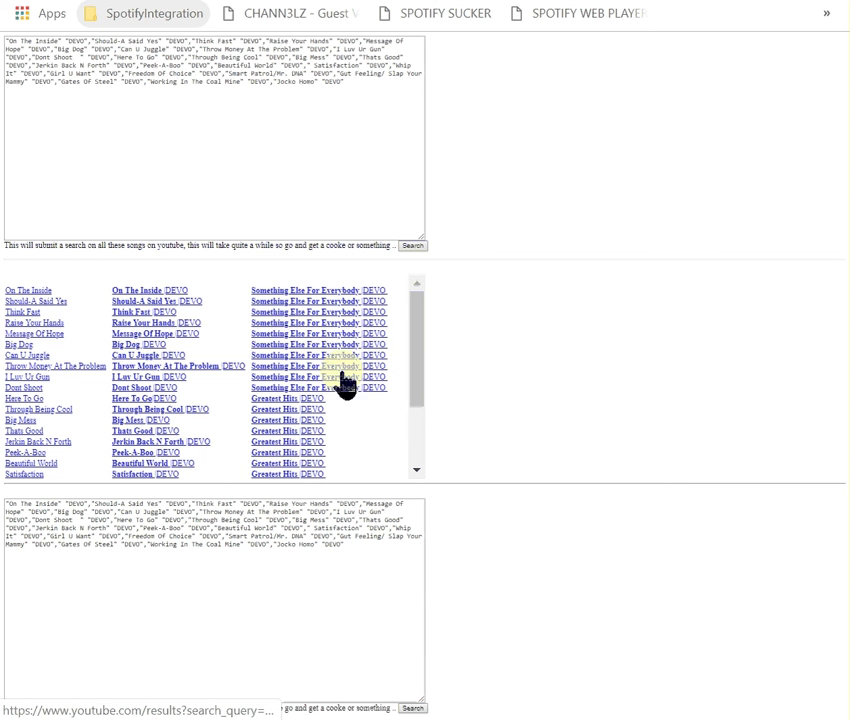
mouse_move(415, 389)
mouse_down()
mouse_move(415, 412)
mouse_move(410, 404)
mouse_up()
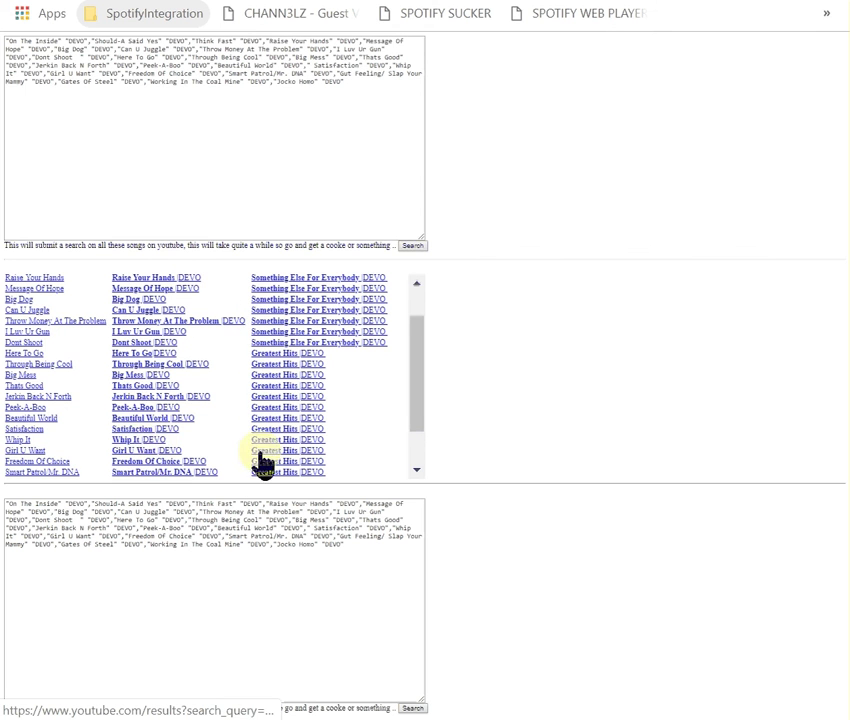
scroll(422, 415, down, 2)
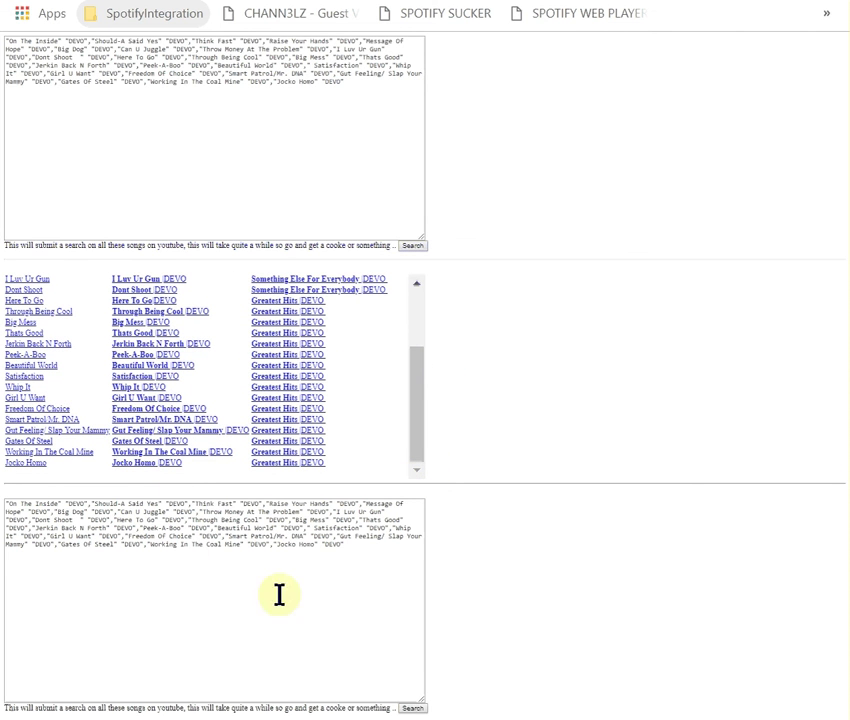
click(411, 708)
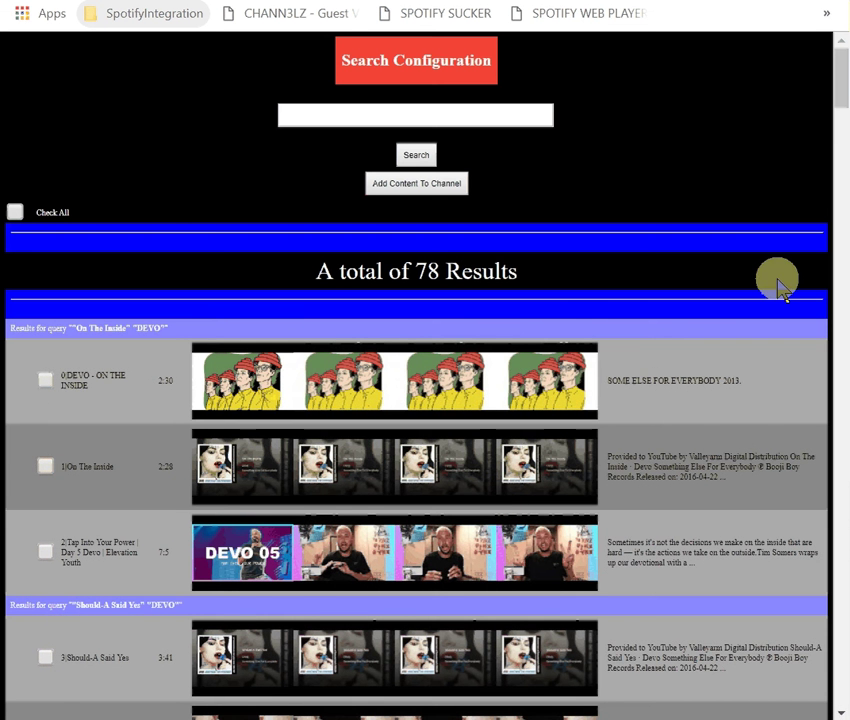
Check all 78 DEVO search results and add them to the channel
scroll(843, 150, down, 1)
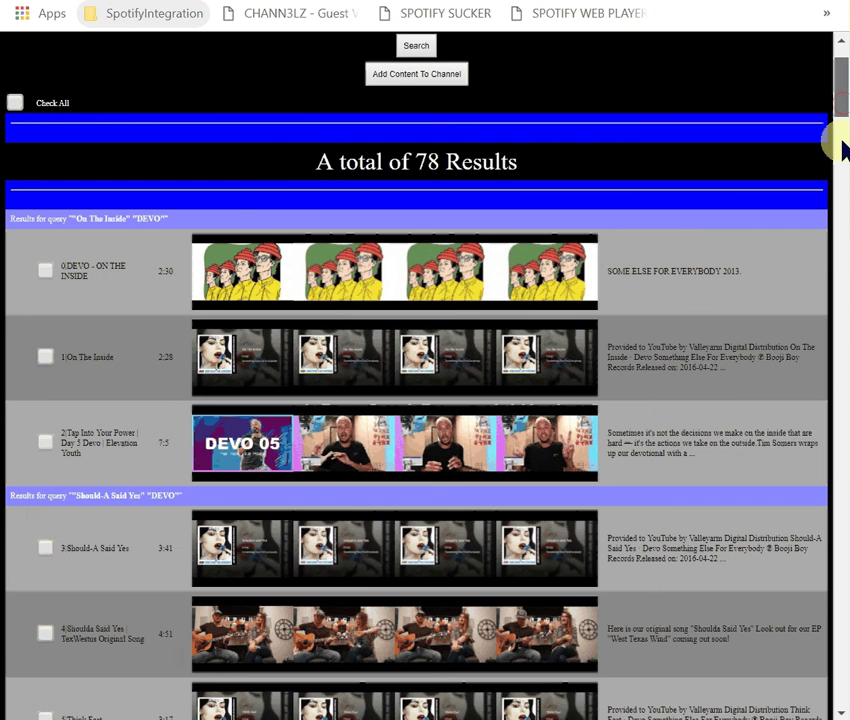
drag(843, 148, 729, 23)
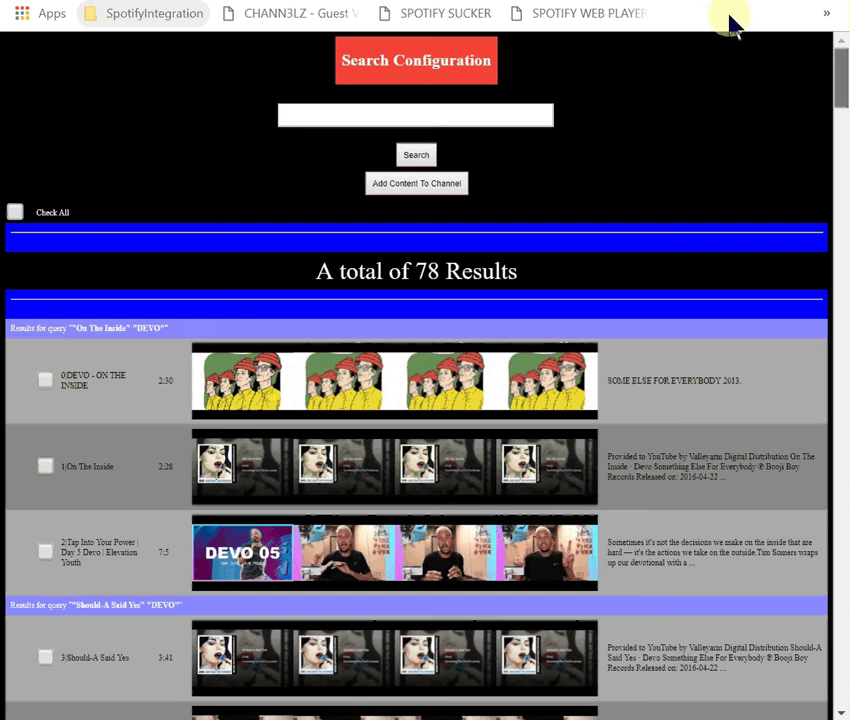
click(16, 214)
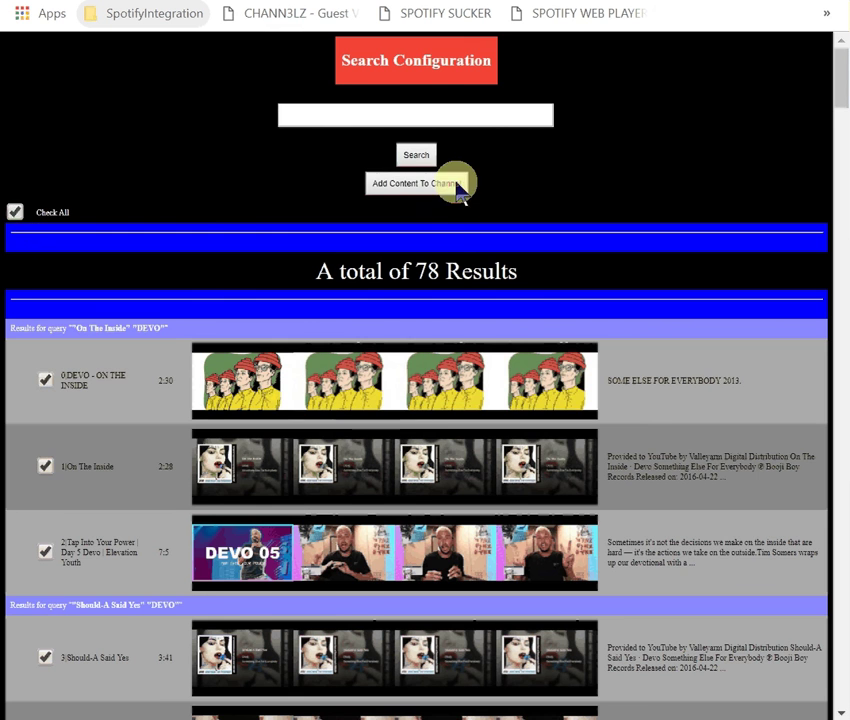
click(456, 184)
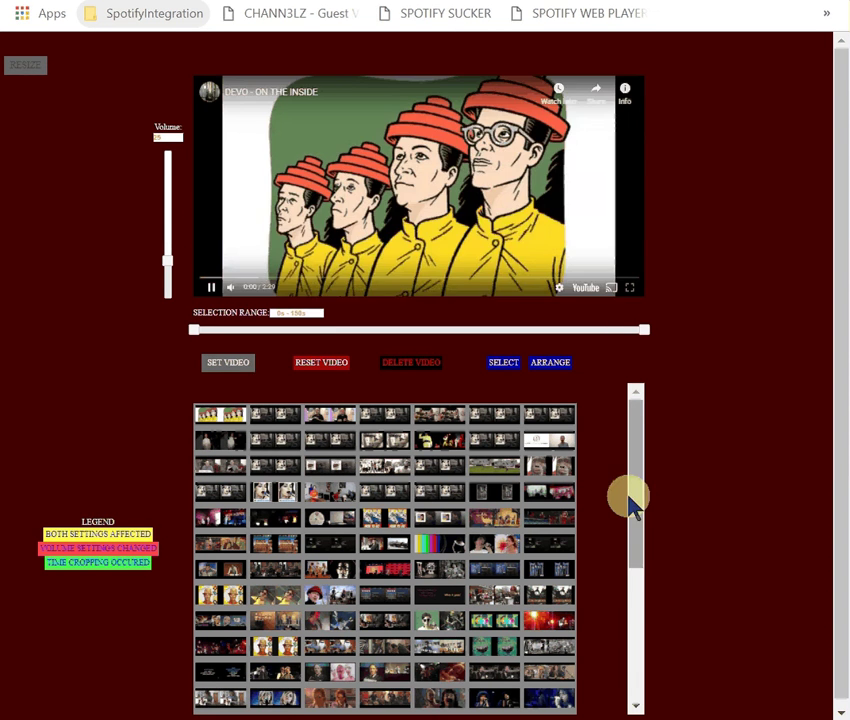
Open ARRANGE then SELECT and look over the combined Toto and DEVO thumbnail grid
click(550, 365)
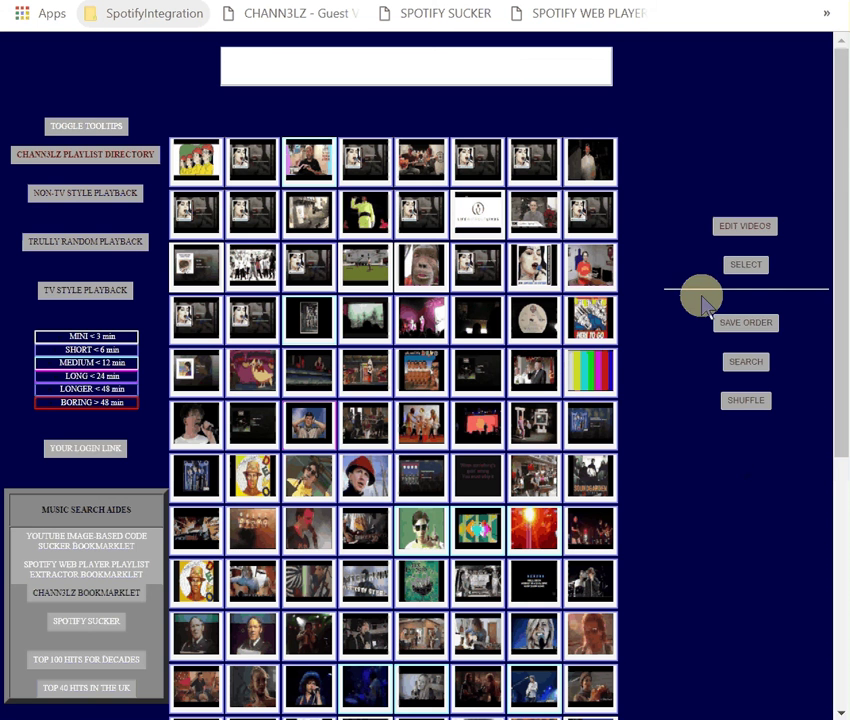
click(748, 266)
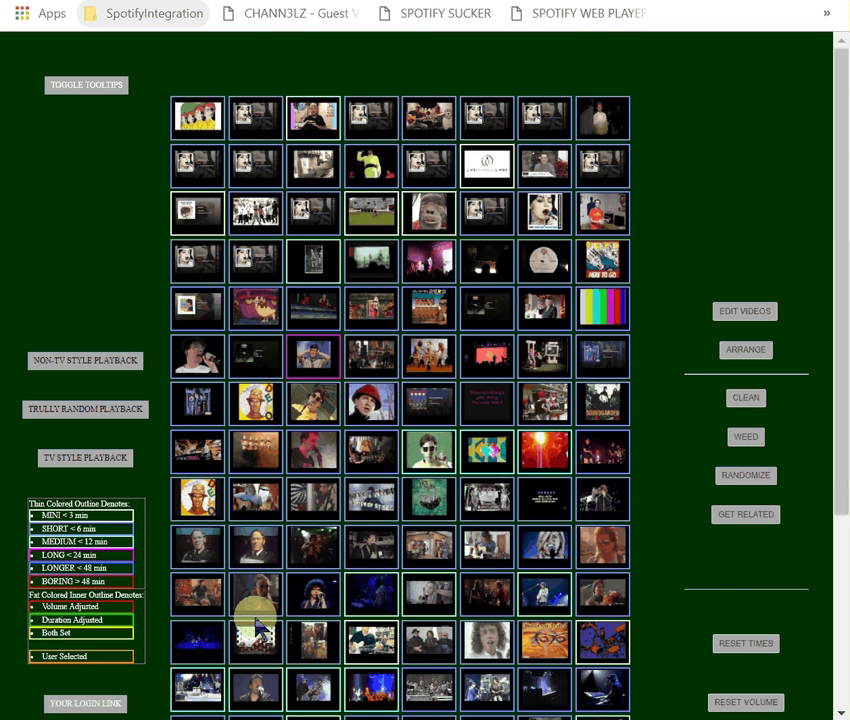
scroll(255, 627, down, 3)
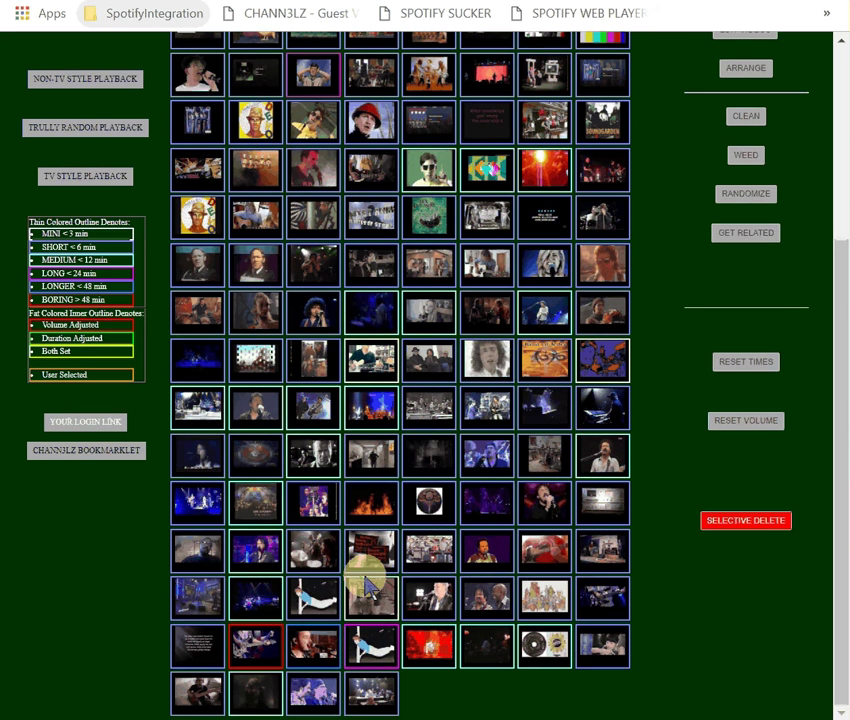
scroll(368, 586, up, 1)
scroll(368, 582, up, 3)
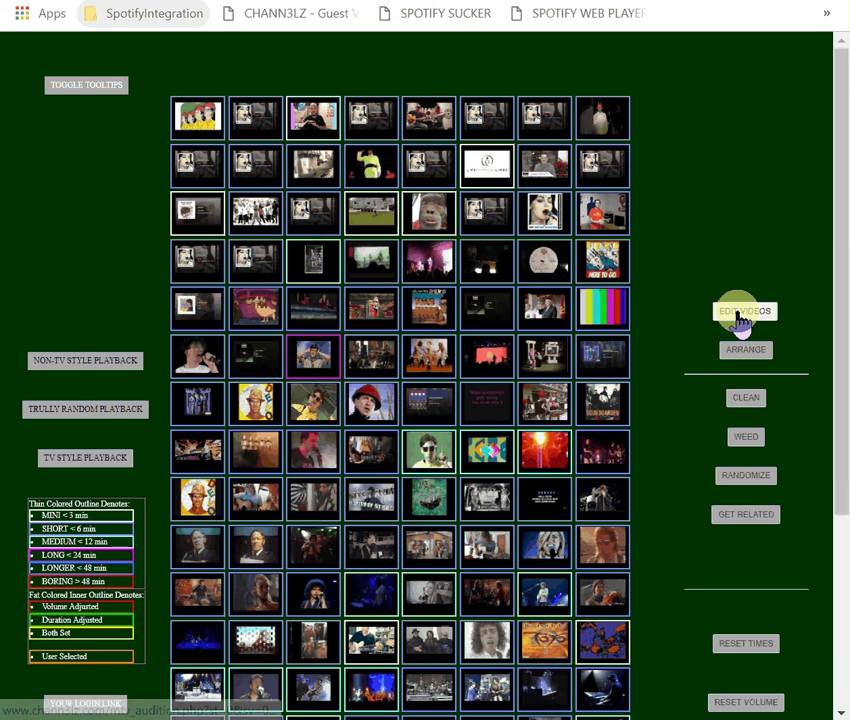
click(740, 313)
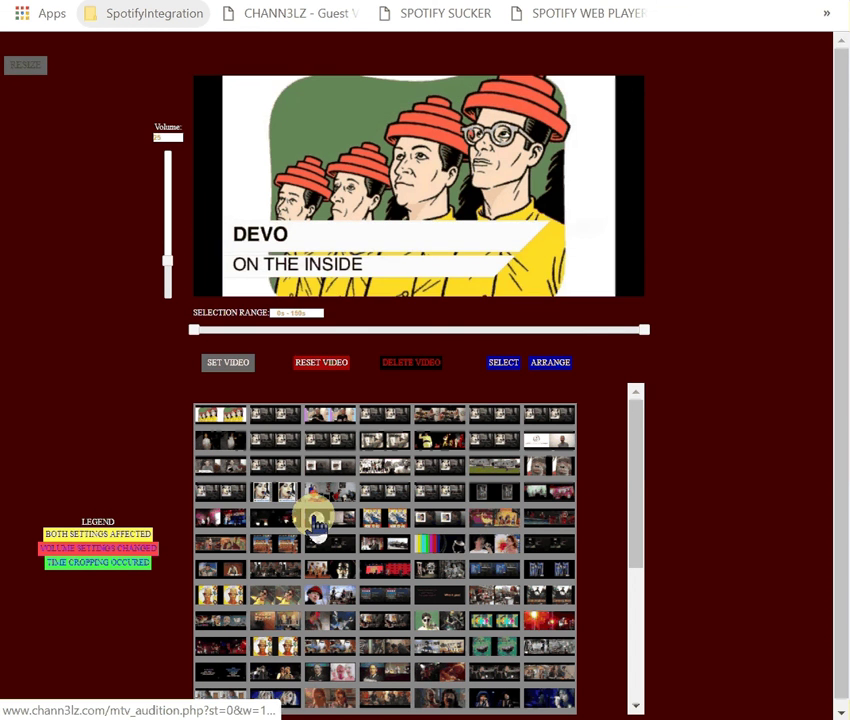
click(320, 522)
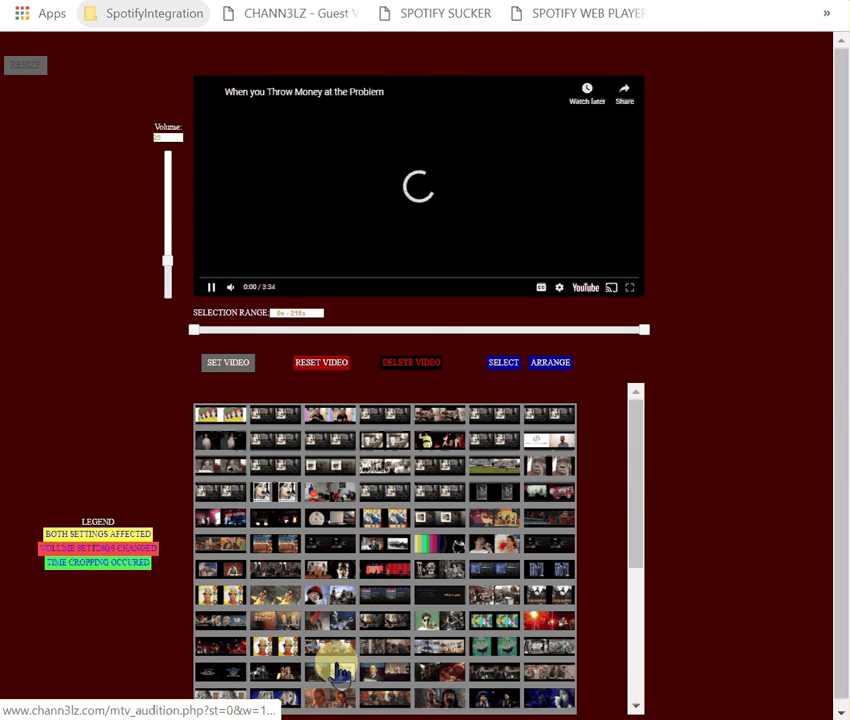
click(336, 679)
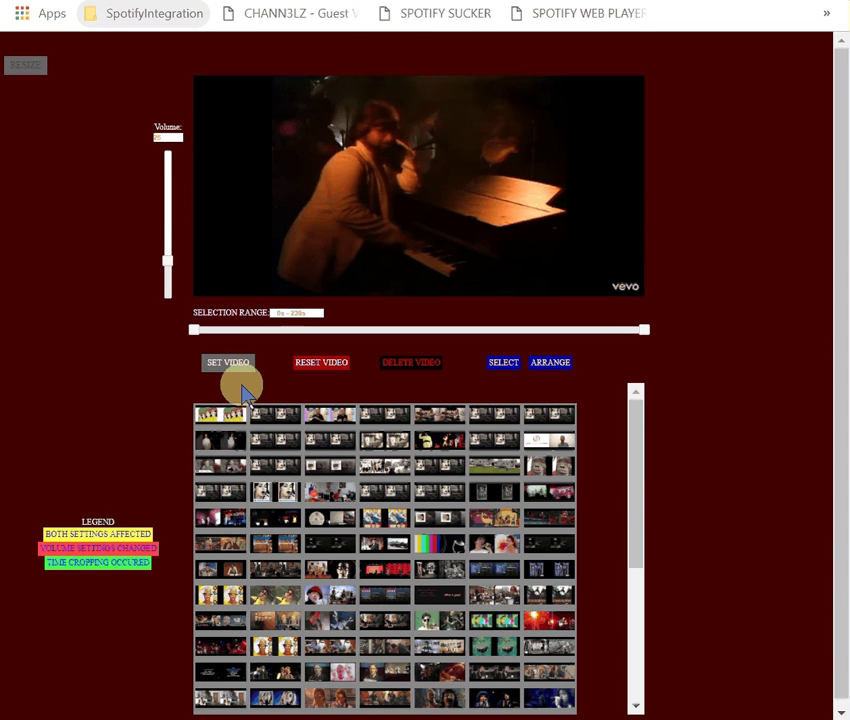
click(505, 368)
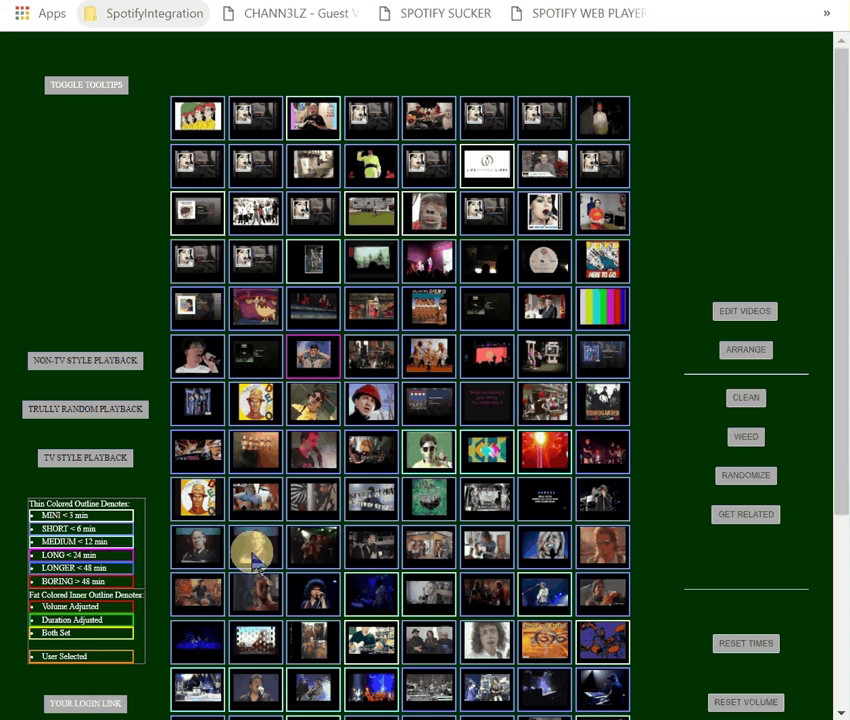
Mark all videos in rows 1–9 plus the first two of row 10, then clean them
drag(252, 560, 175, 135)
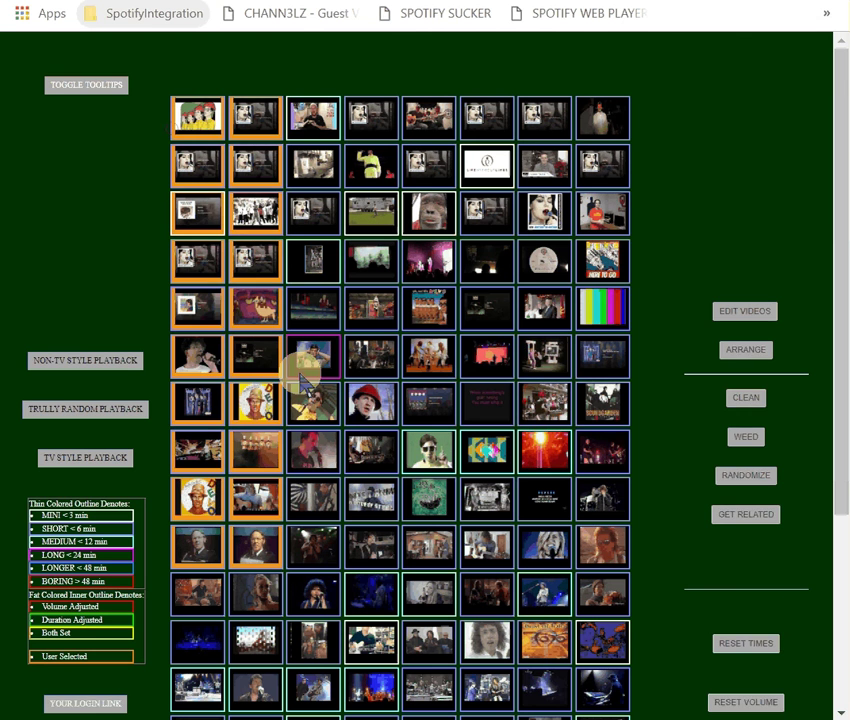
drag(607, 497, 212, 140)
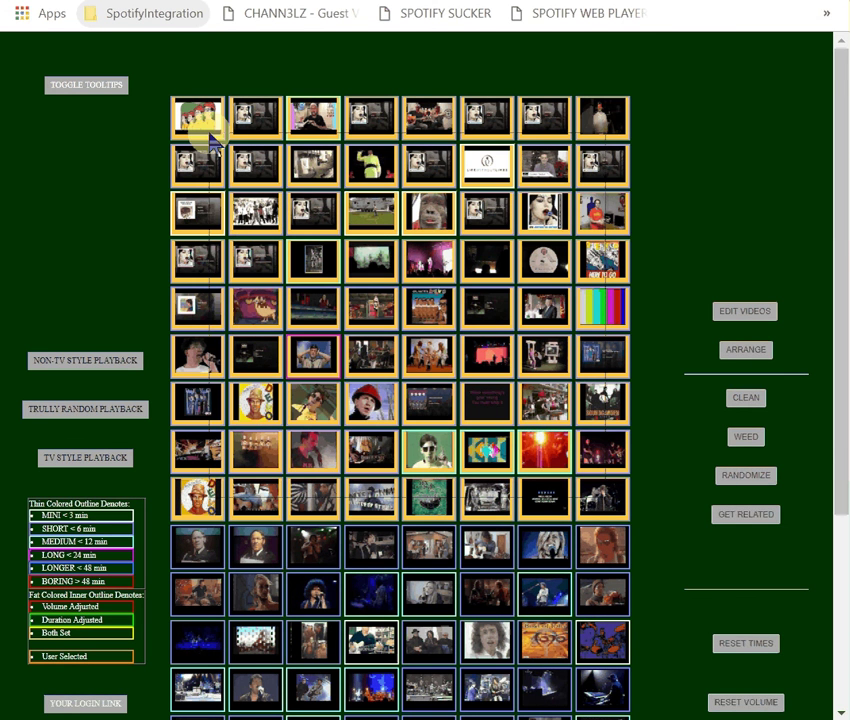
drag(212, 140, 212, 140)
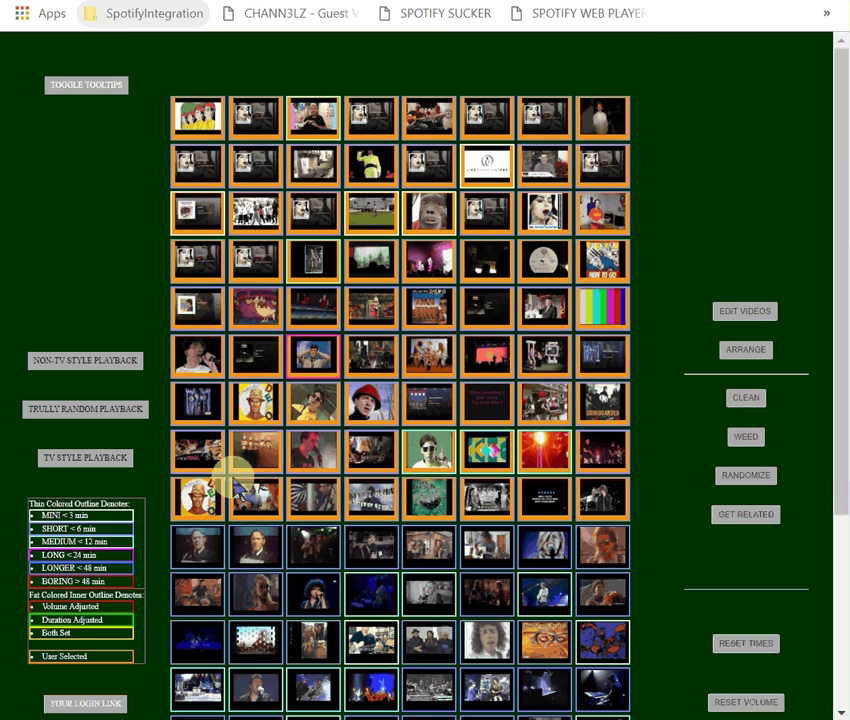
click(212, 540)
click(252, 550)
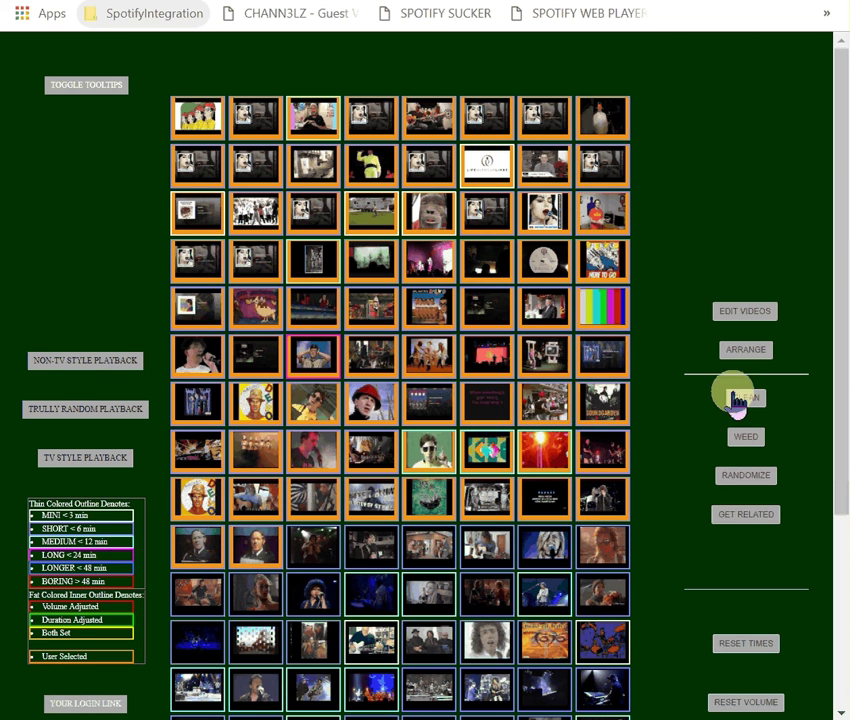
click(748, 400)
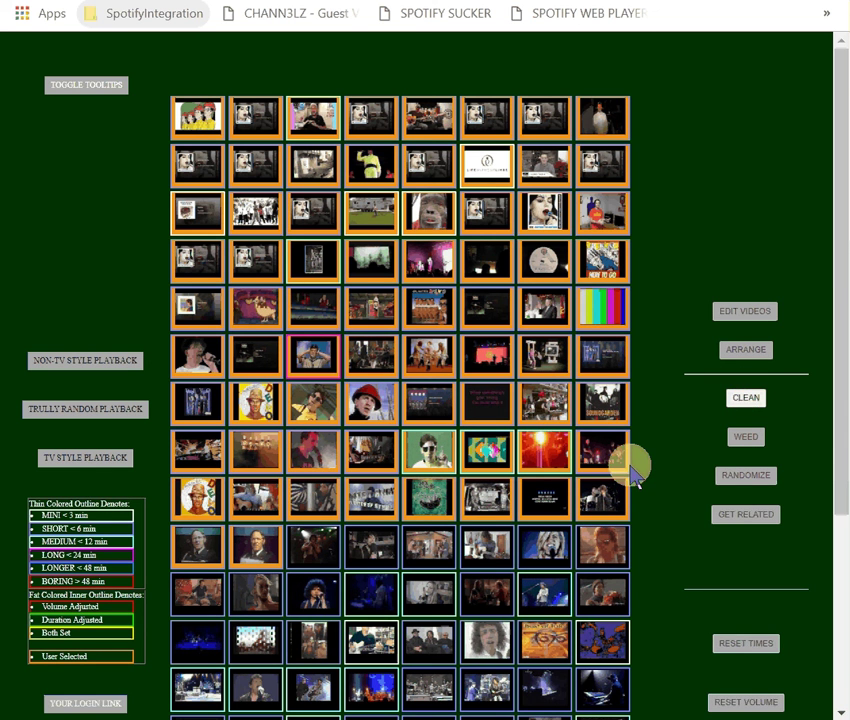
click(630, 468)
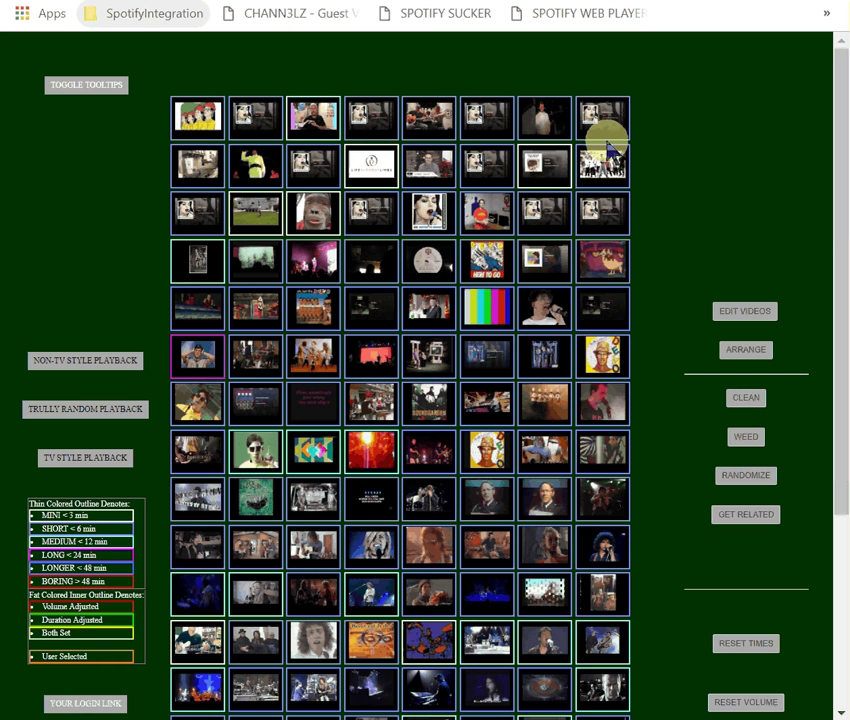
Marquee-select the thumbnails in the top eleven rows and weed them from the channel
drag(603, 137, 198, 615)
click(727, 445)
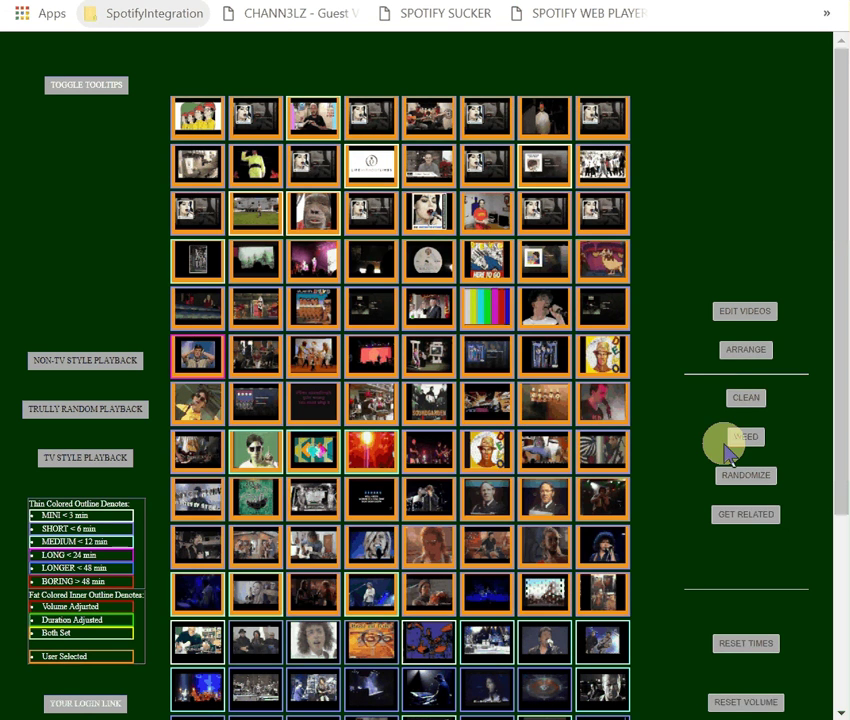
click(739, 439)
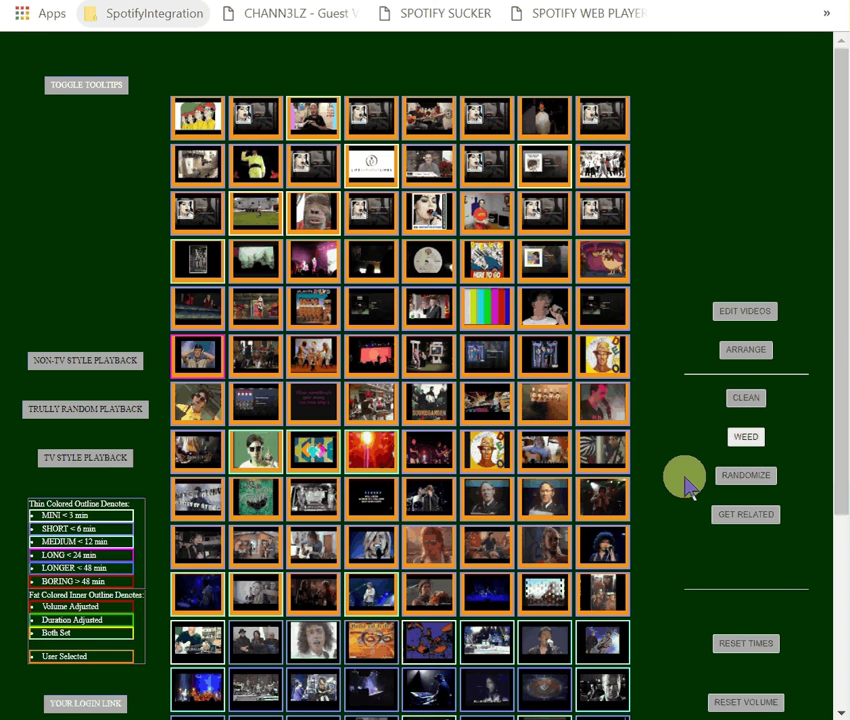
scroll(686, 484, down, 3)
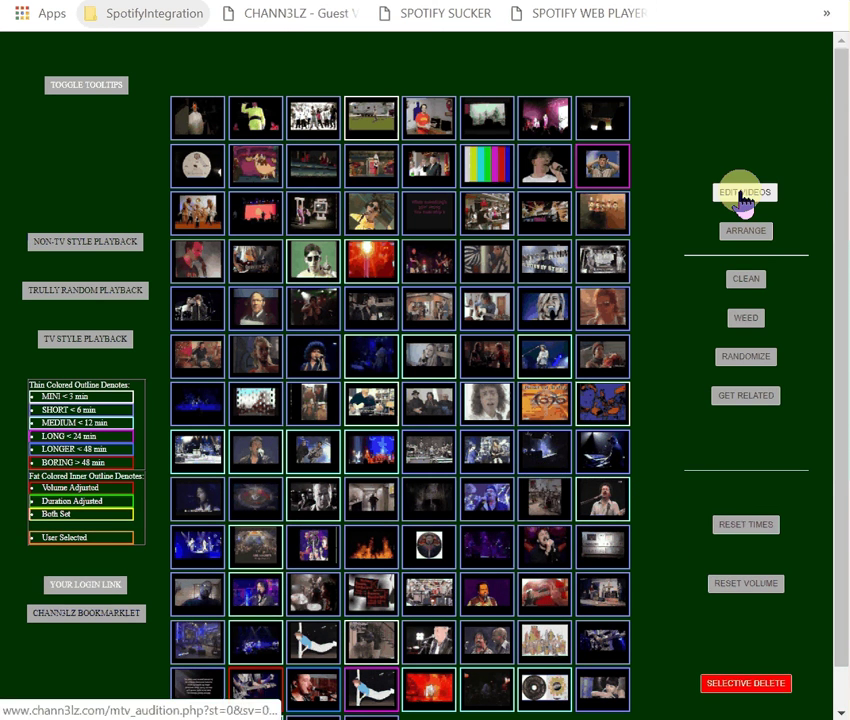
In the video editor, preview clips from the first four rows of the channel
click(744, 196)
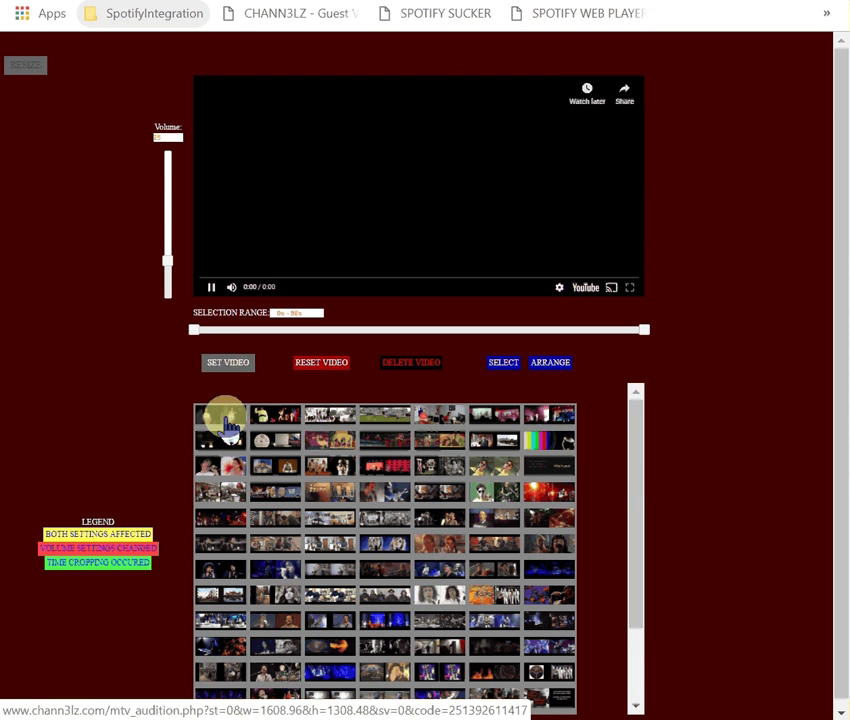
click(228, 425)
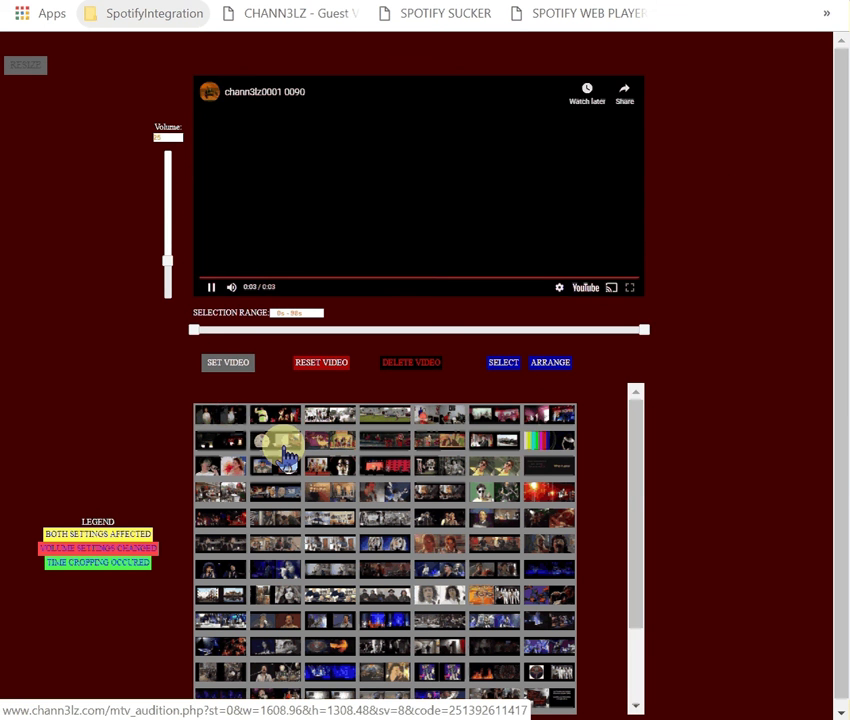
click(284, 452)
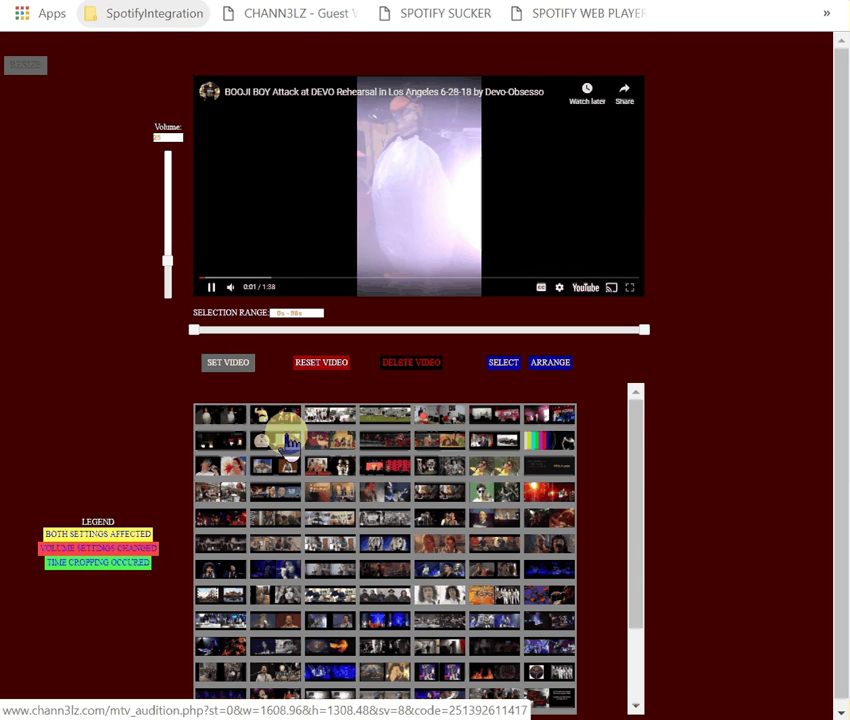
click(294, 410)
click(321, 440)
click(326, 462)
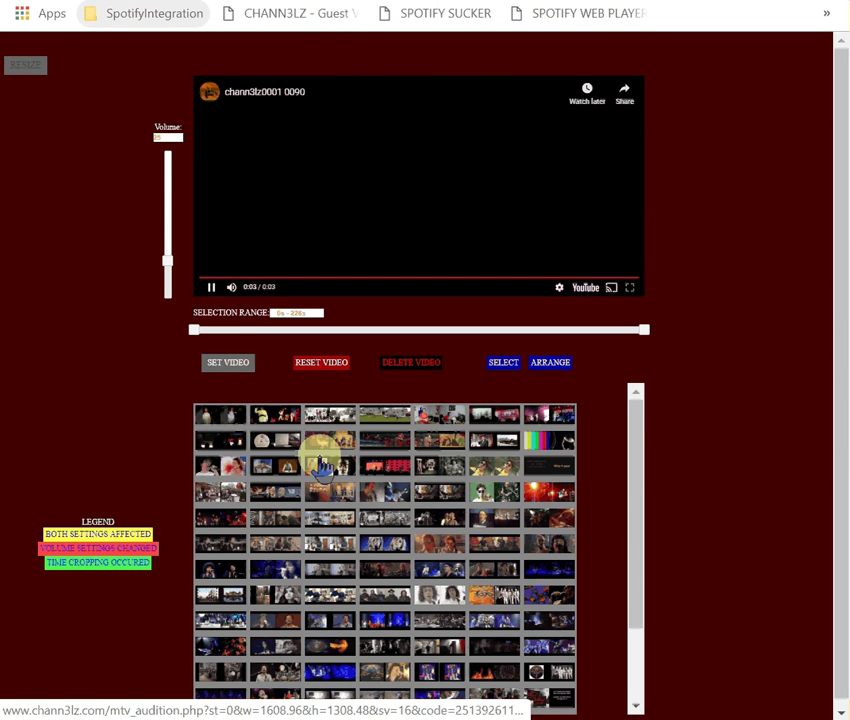
click(367, 468)
click(385, 490)
click(382, 474)
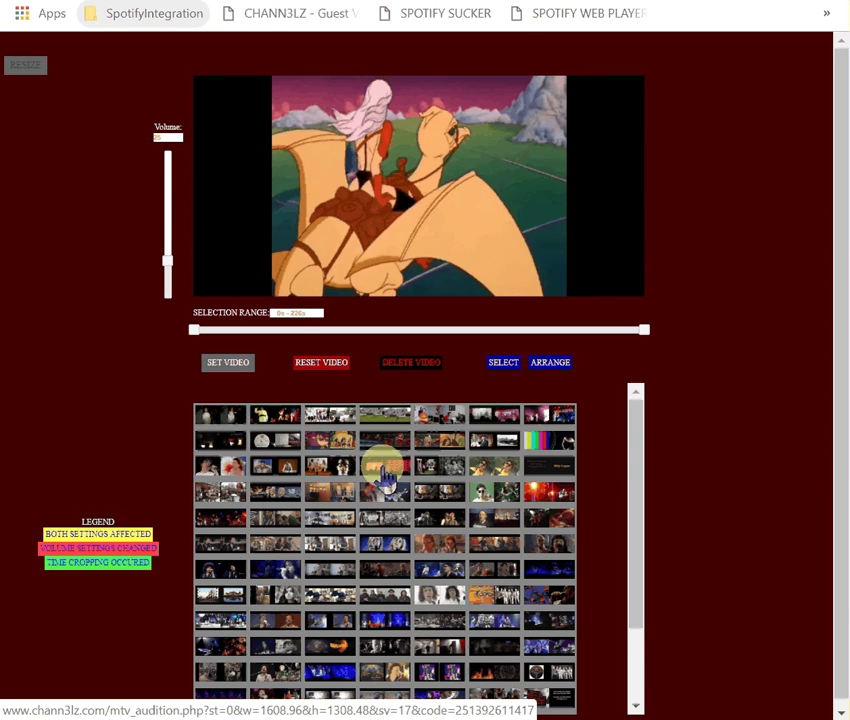
click(382, 490)
click(461, 490)
click(486, 492)
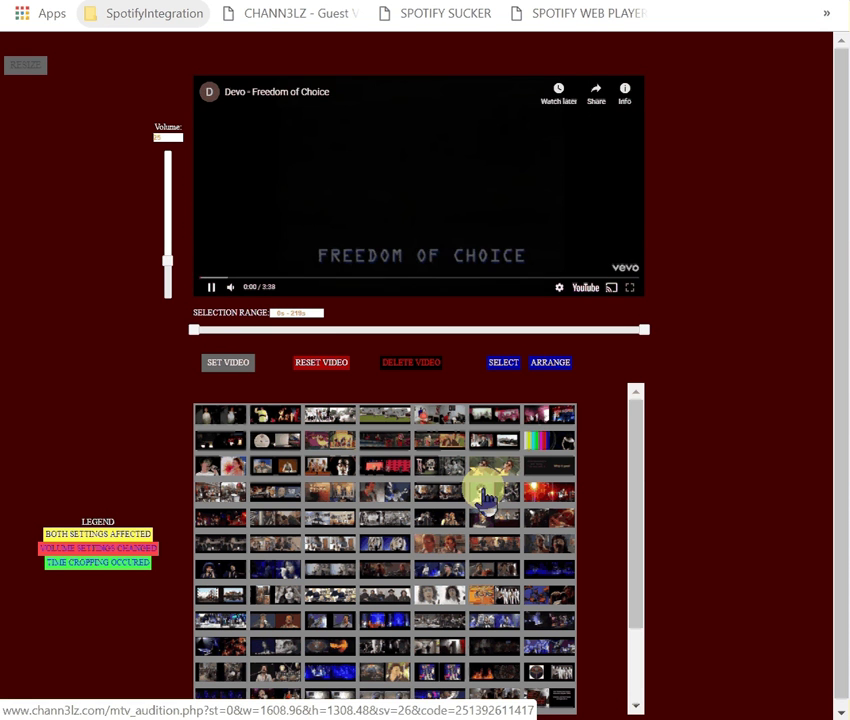
click(478, 492)
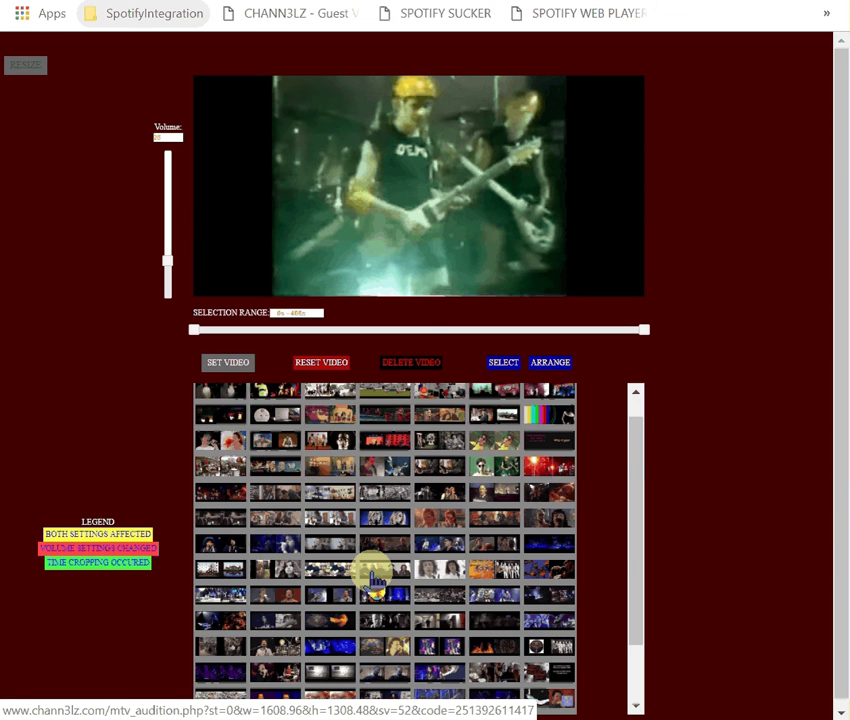
Play Devo's That's Good video starting from 0:43
scroll(380, 585, down, 2)
scroll(378, 575, up, 3)
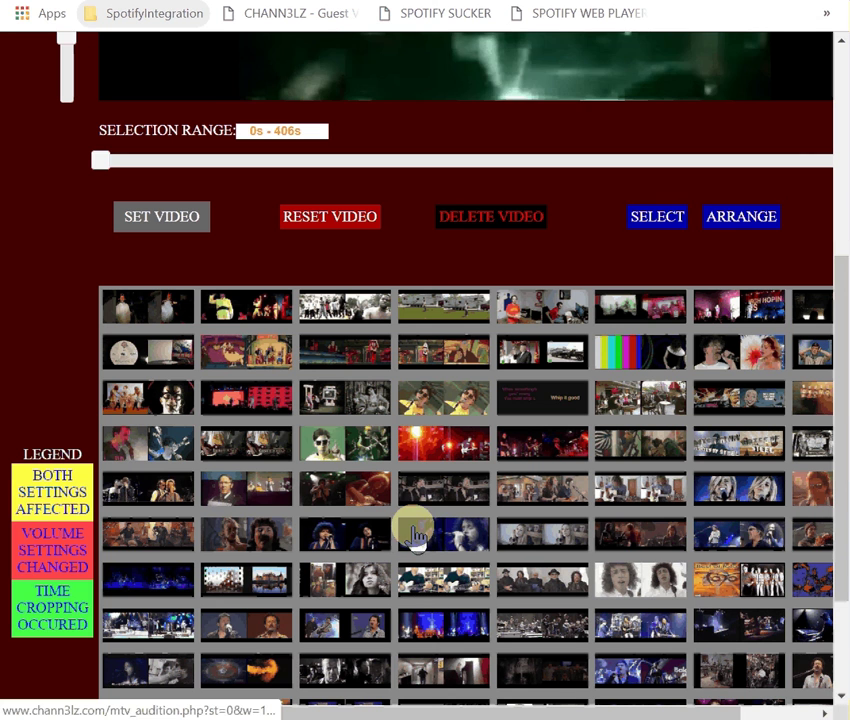
click(741, 365)
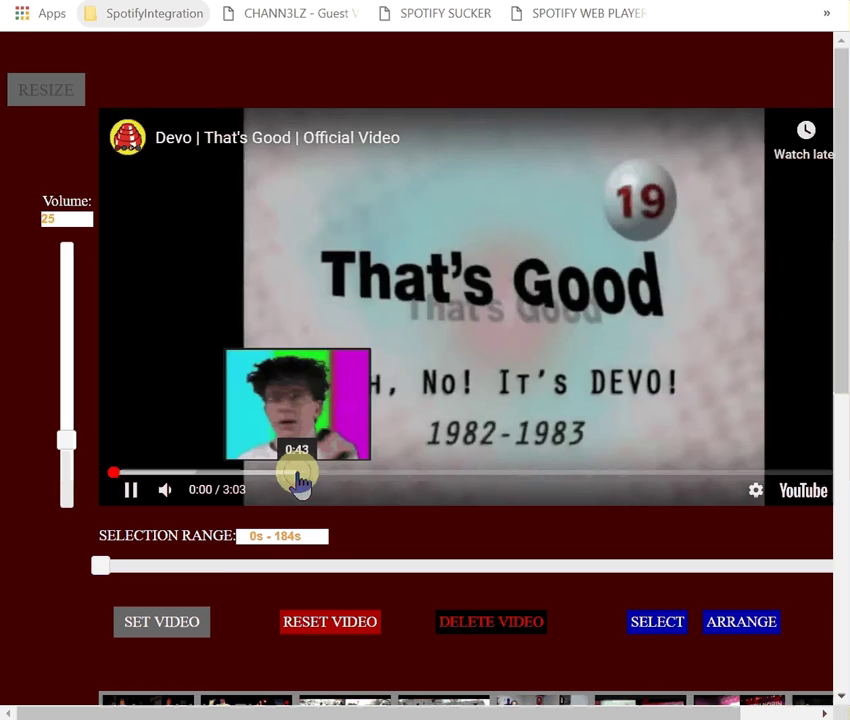
click(300, 483)
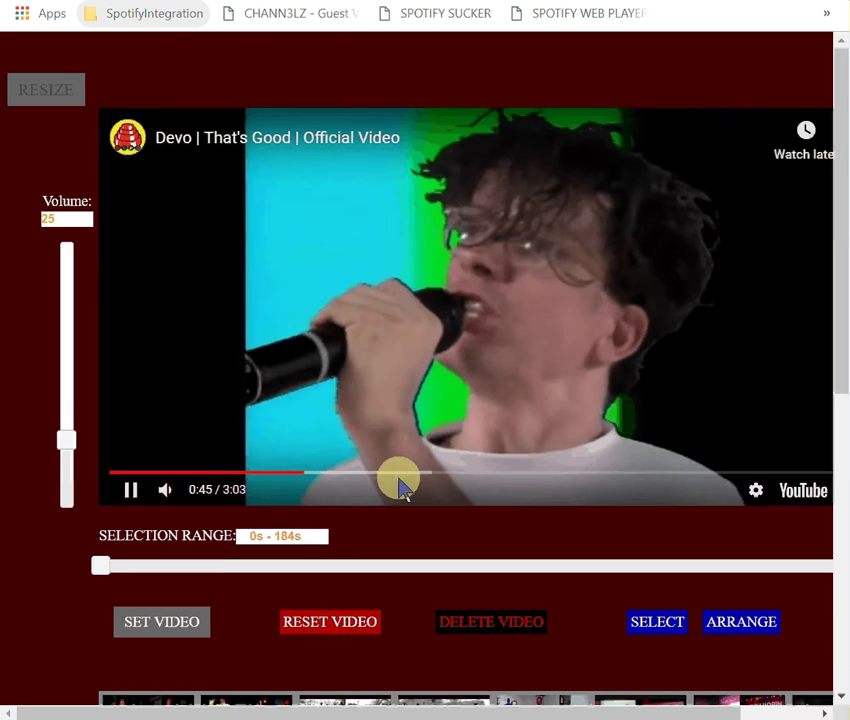